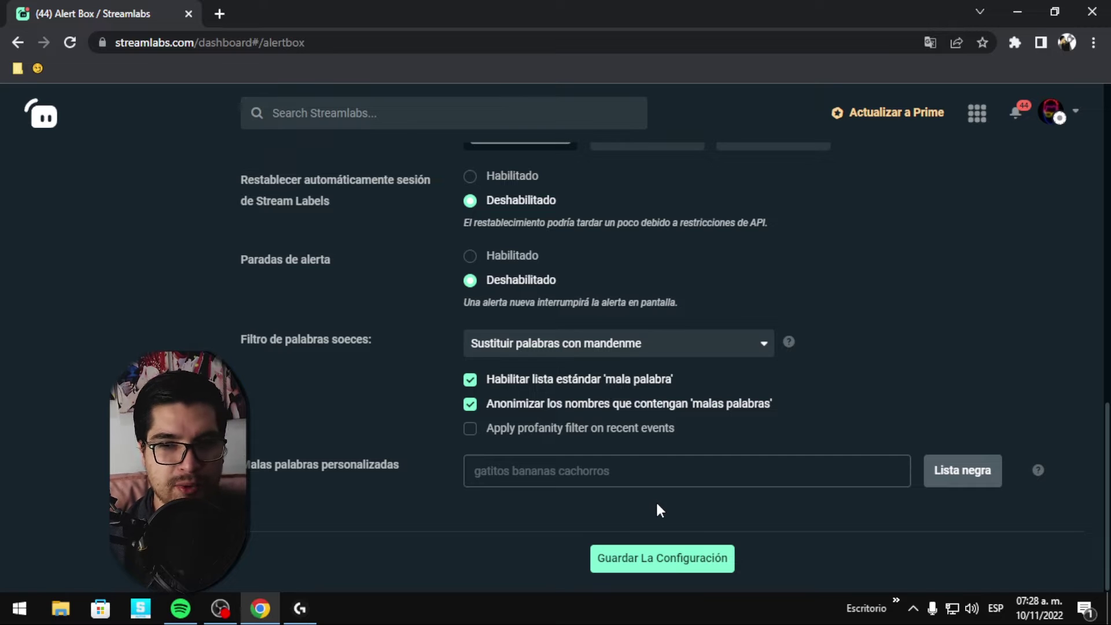
Open the account menu's Español language list twice and close it, keeping the current language.
{"action": "scroll", "coordinate": [804, 422], "scroll_direction": "up", "scroll_amount": 4}
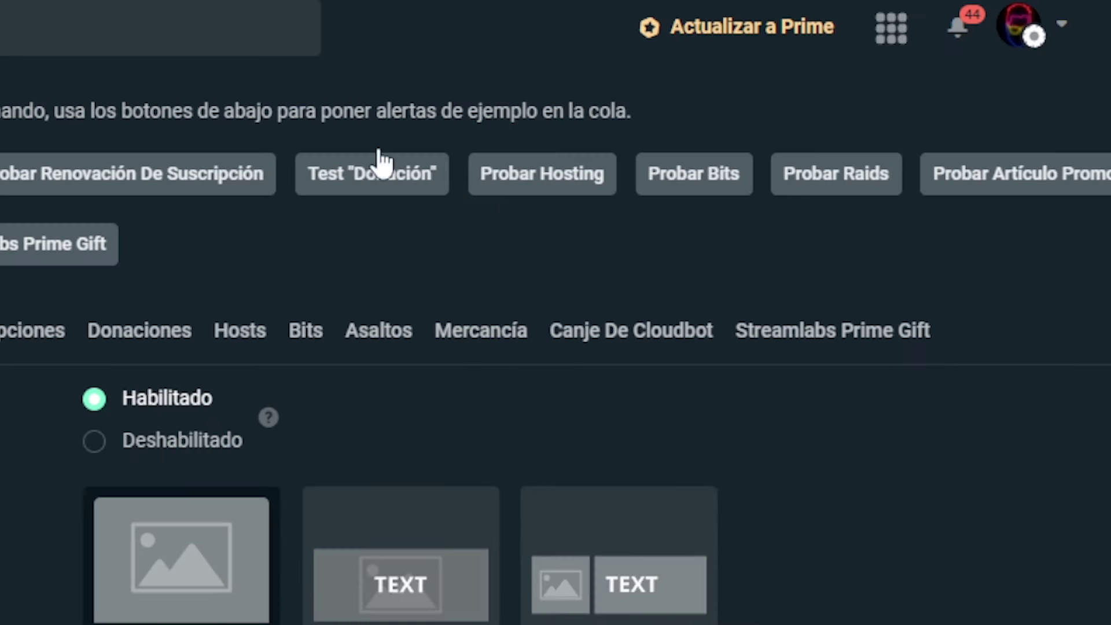
{"action": "mouse_move", "coordinate": [1051, 47]}
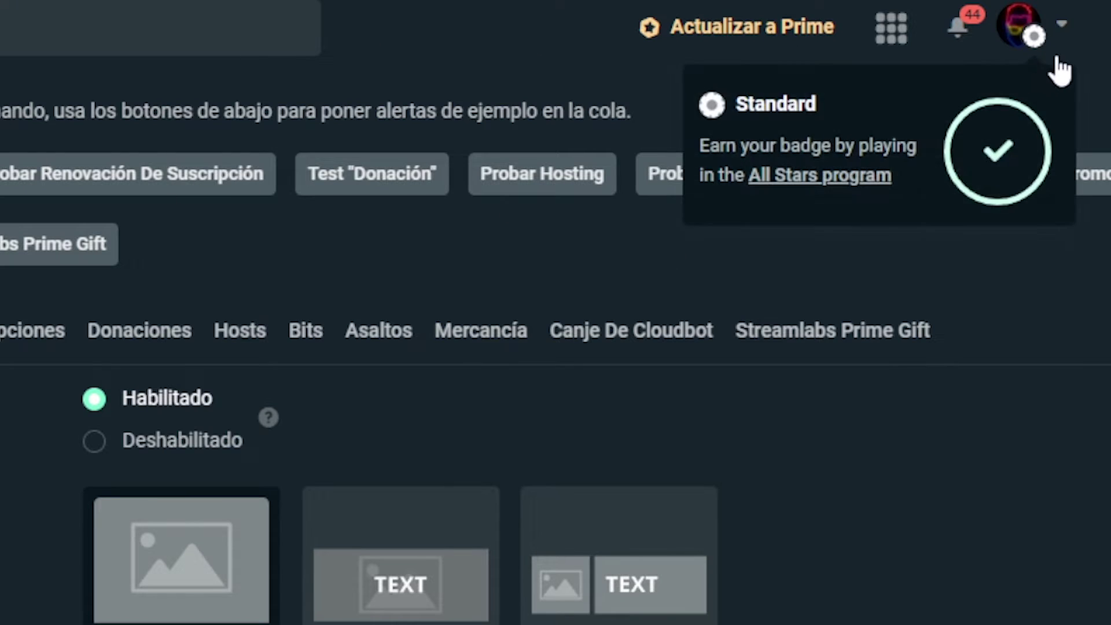
{"action": "left_click", "coordinate": [1062, 25]}
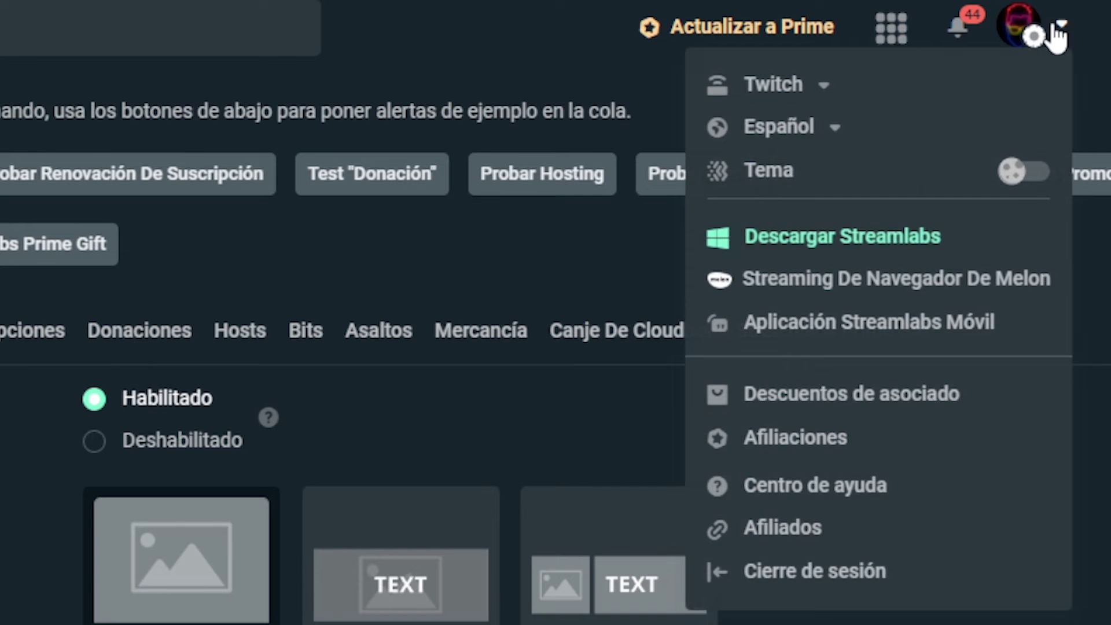
{"action": "left_click", "coordinate": [835, 142]}
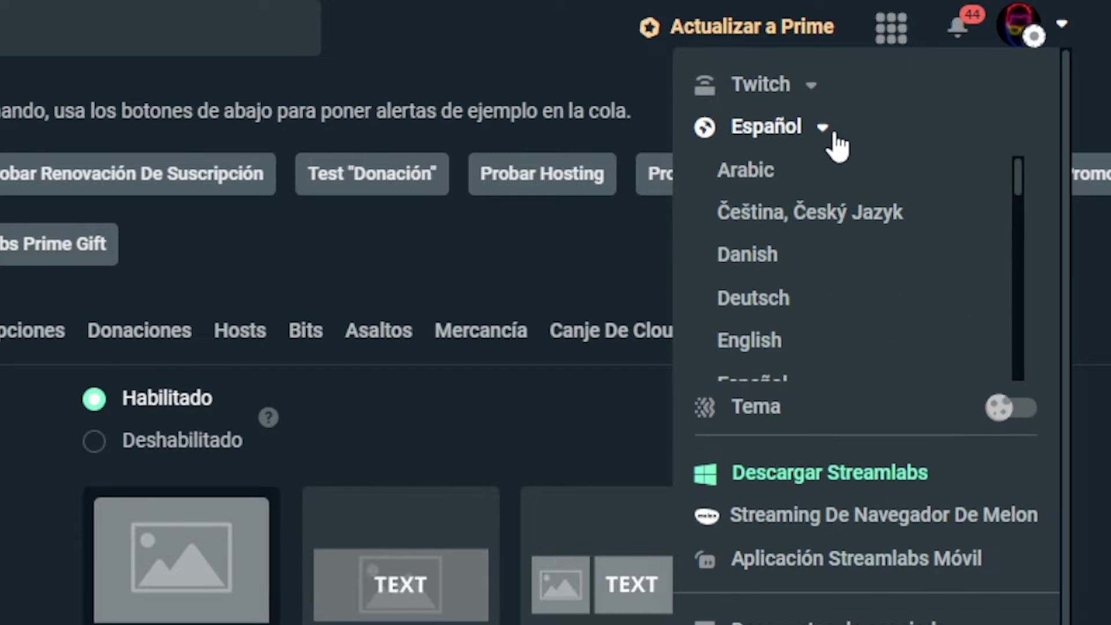
{"action": "left_click", "coordinate": [822, 131]}
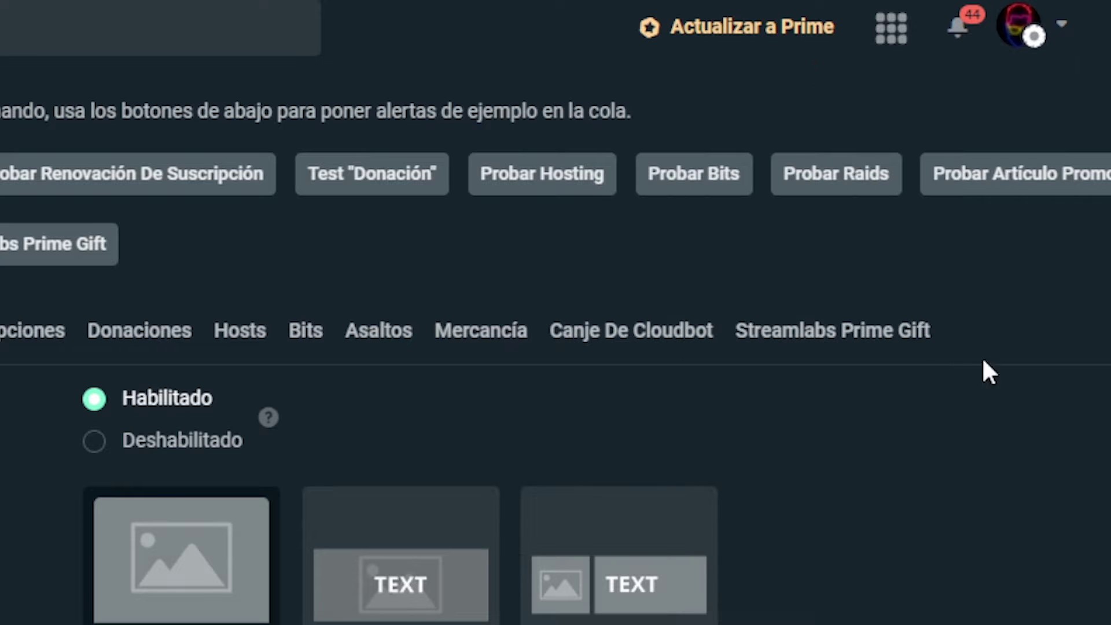
{"action": "left_click", "coordinate": [1036, 35]}
{"action": "left_click", "coordinate": [833, 132]}
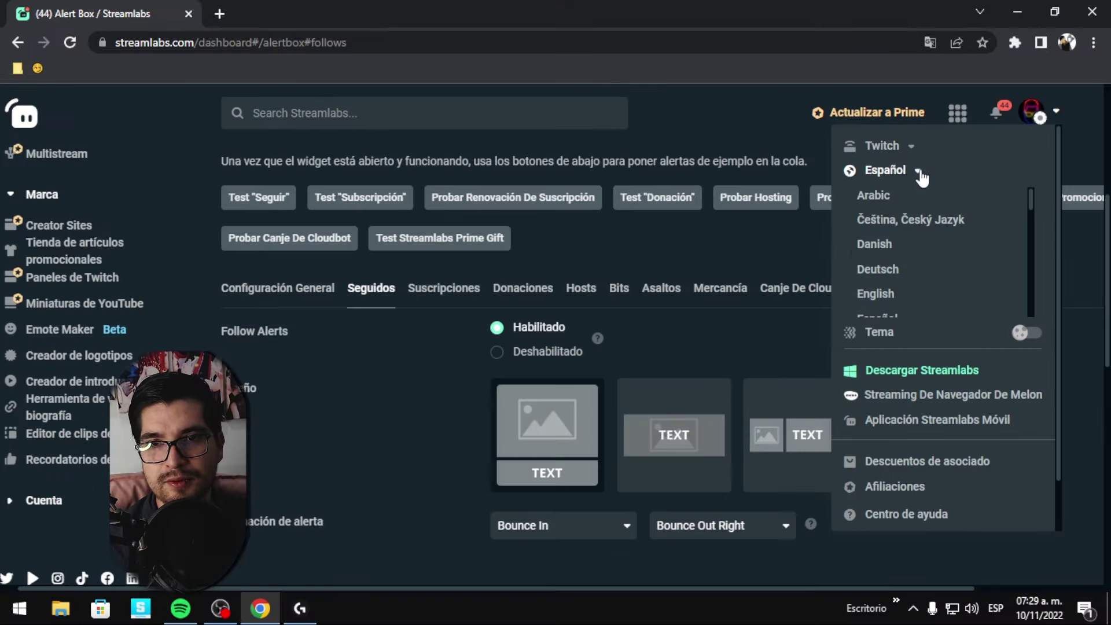
{"action": "left_click", "coordinate": [831, 139]}
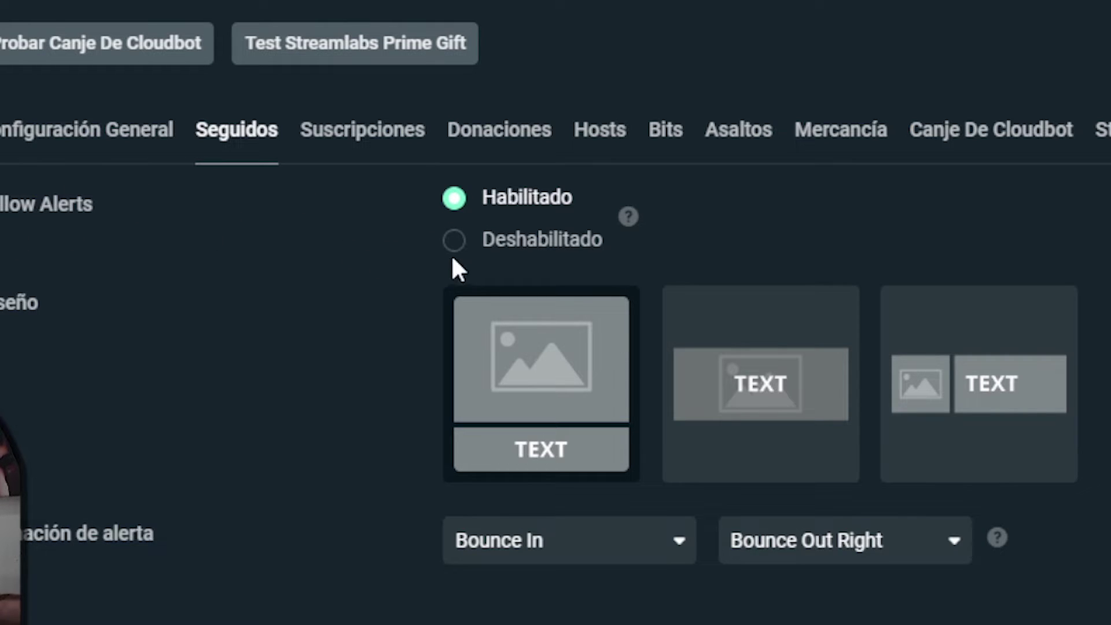
{"action": "scroll", "coordinate": [449, 263], "scroll_direction": "down", "scroll_amount": 2}
{"action": "scroll", "coordinate": [447, 298], "scroll_direction": "down", "scroll_amount": 2}
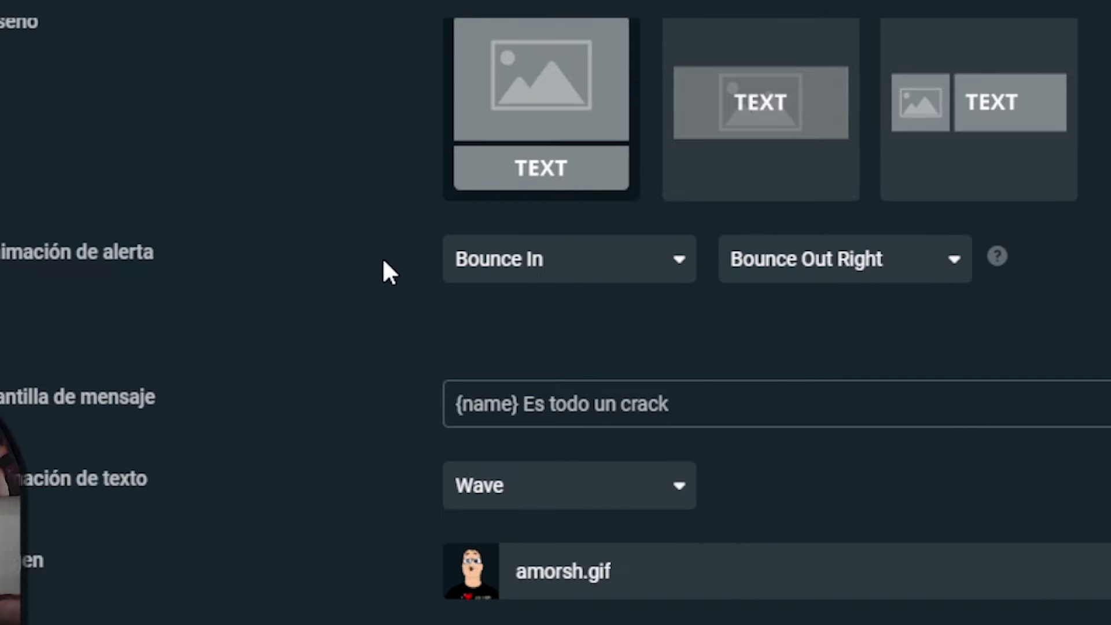
{"action": "scroll", "coordinate": [756, 285], "scroll_direction": "down", "scroll_amount": 2}
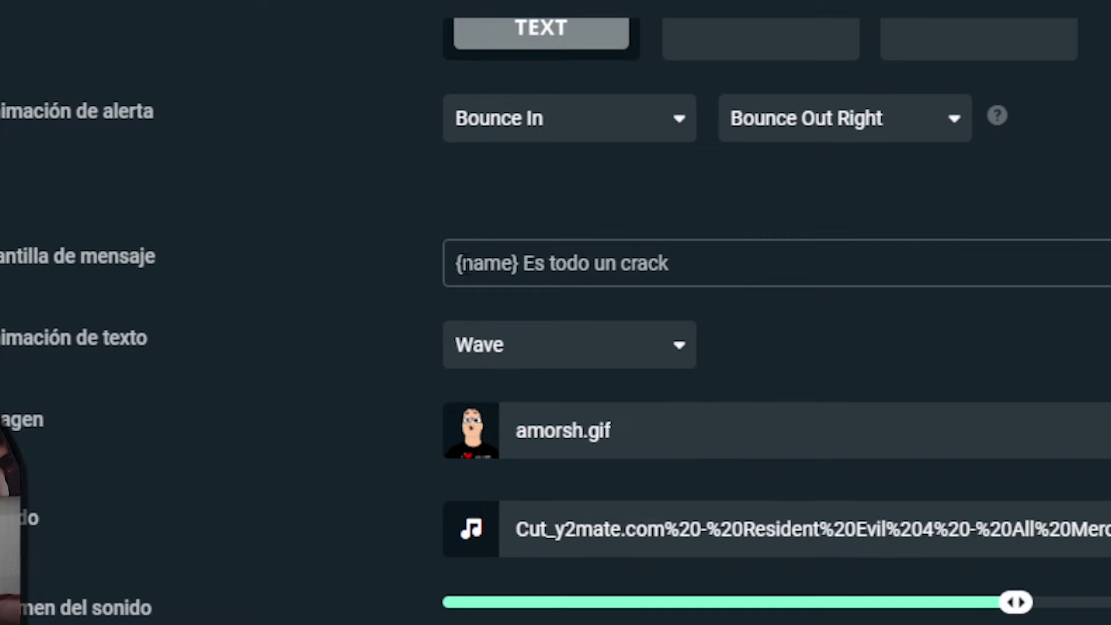
{"action": "left_click_drag", "start_coordinate": [520, 264], "coordinate": [434, 262]}
{"action": "left_click", "coordinate": [556, 263]}
{"action": "left_click_drag", "start_coordinate": [524, 263], "coordinate": [768, 293]}
{"action": "left_click", "coordinate": [765, 319]}
{"action": "scroll", "coordinate": [765, 318], "scroll_direction": "down", "scroll_amount": 2}
{"action": "scroll", "coordinate": [726, 322], "scroll_direction": "up", "scroll_amount": 2}
{"action": "left_click", "coordinate": [588, 341]}
{"action": "left_click", "coordinate": [590, 342]}
{"action": "scroll", "coordinate": [727, 359], "scroll_direction": "up", "scroll_amount": 8}
{"action": "scroll", "coordinate": [615, 382], "scroll_direction": "down", "scroll_amount": 7}
{"action": "scroll", "coordinate": [919, 463], "scroll_direction": "down", "scroll_amount": 2}
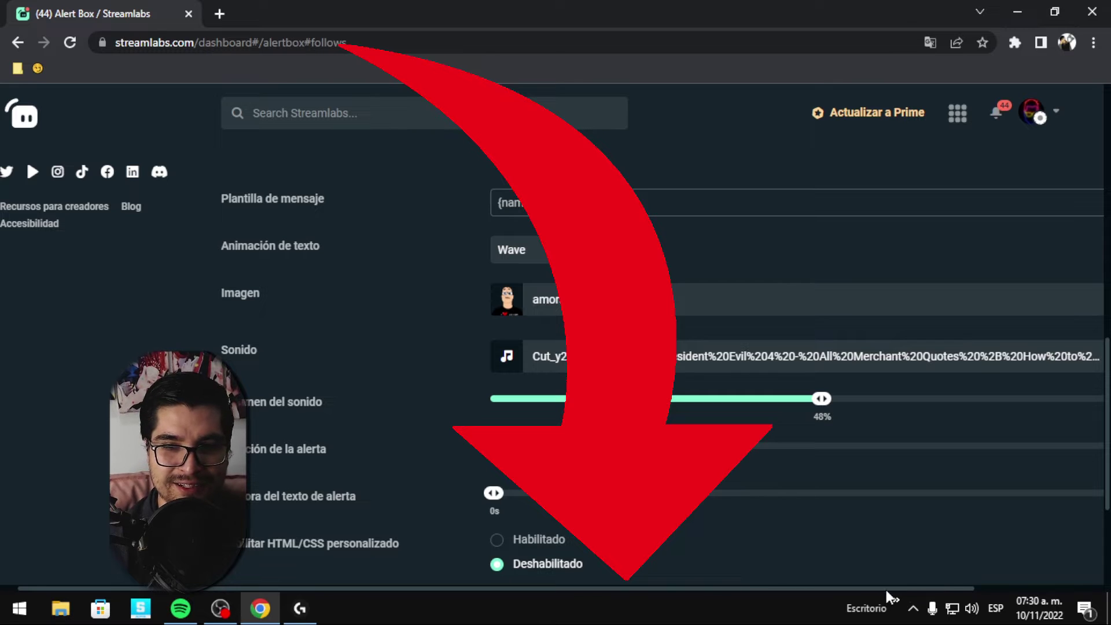
{"action": "left_click_drag", "start_coordinate": [879, 588], "coordinate": [1031, 589]}
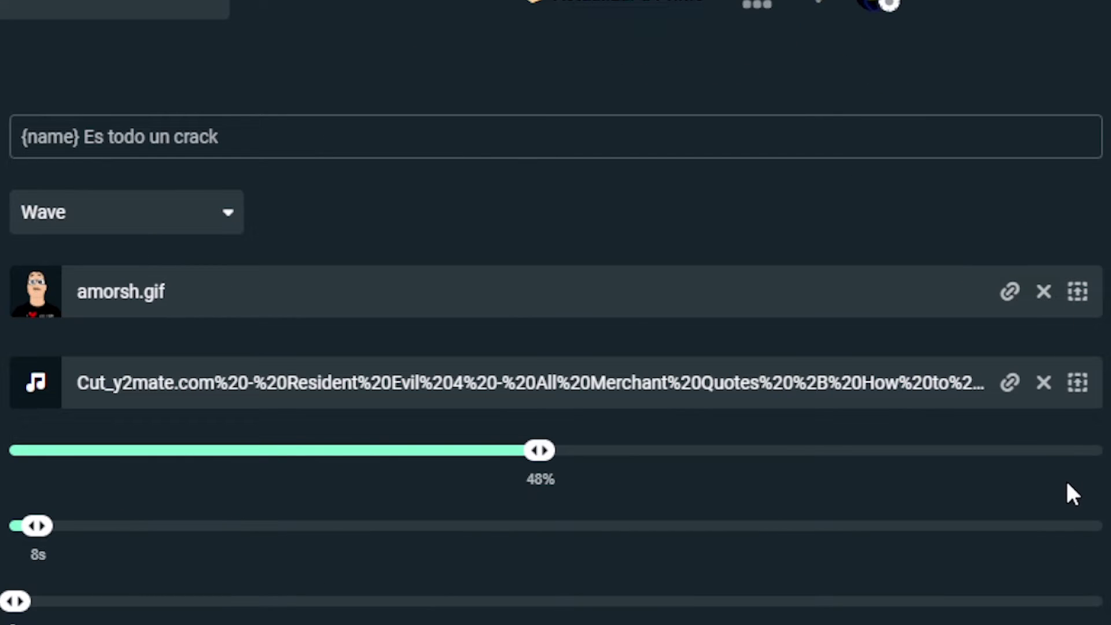
Upload Proyecto nuevo (40).jpg to the follow alert's image gallery Uploads.
{"action": "left_click", "coordinate": [1078, 293]}
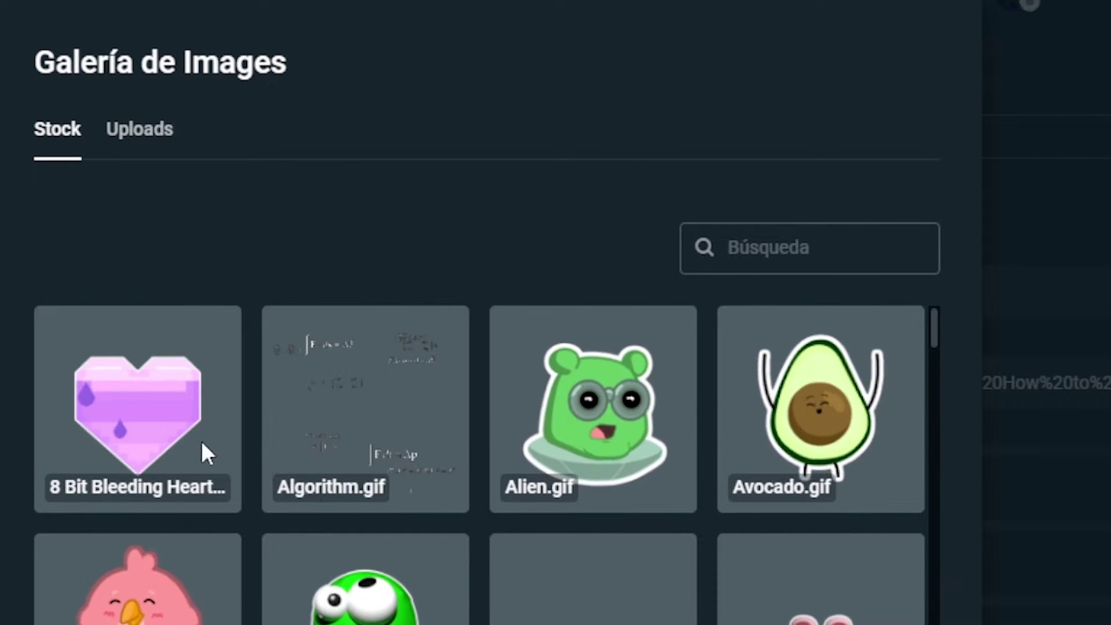
{"action": "scroll", "coordinate": [228, 533], "scroll_direction": "down", "scroll_amount": 10}
{"action": "scroll", "coordinate": [606, 405], "scroll_direction": "down", "scroll_amount": 3}
{"action": "scroll", "coordinate": [486, 377], "scroll_direction": "up", "scroll_amount": 15}
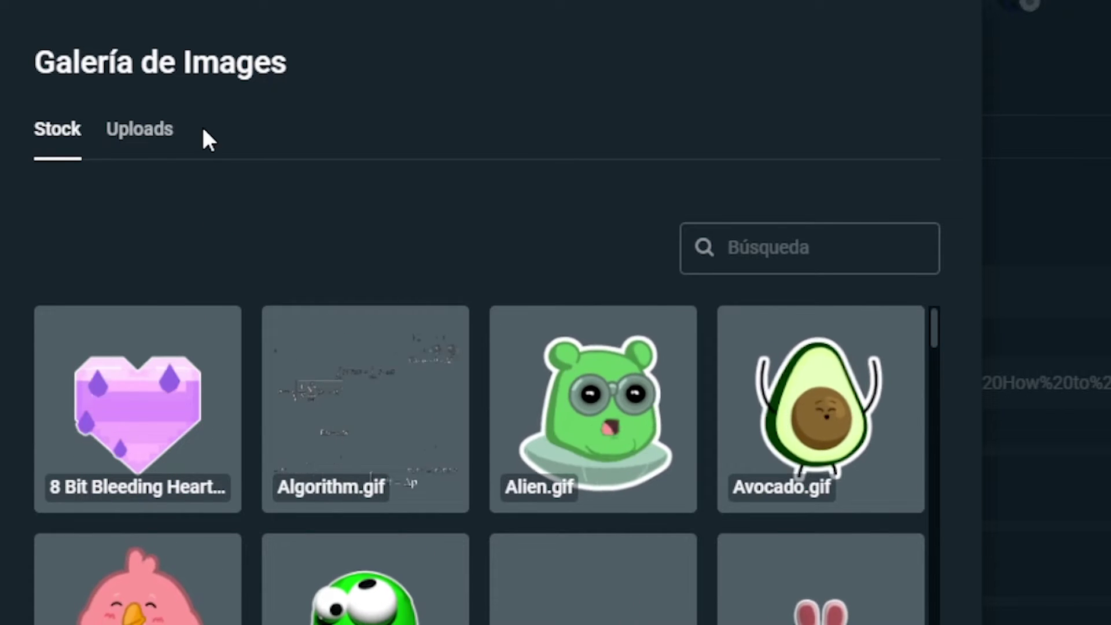
{"action": "left_click", "coordinate": [157, 141]}
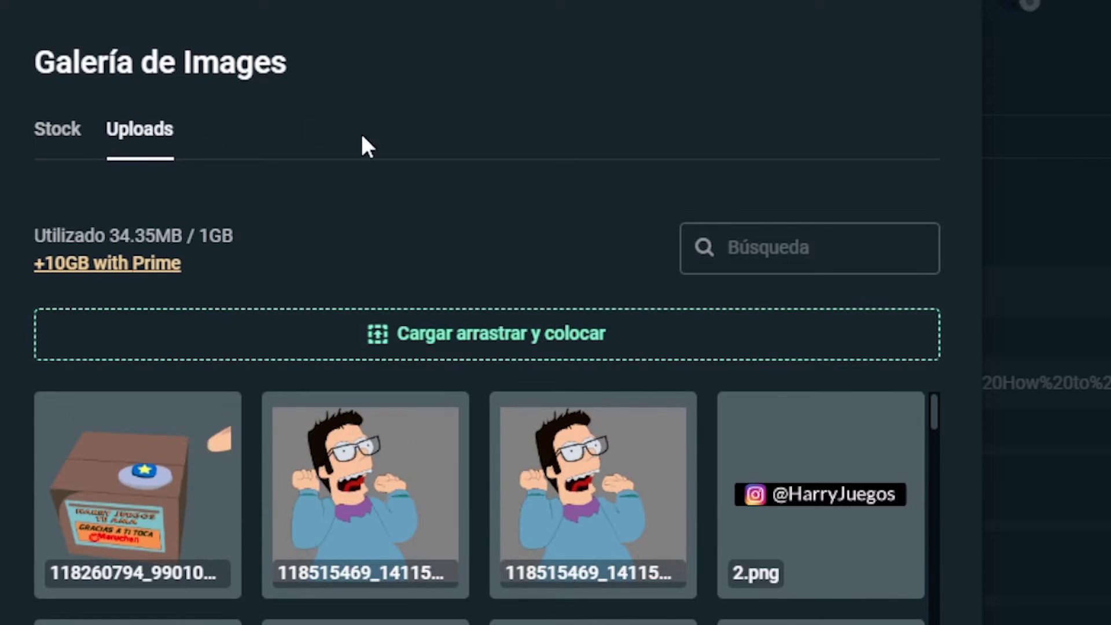
{"action": "left_click", "coordinate": [615, 346]}
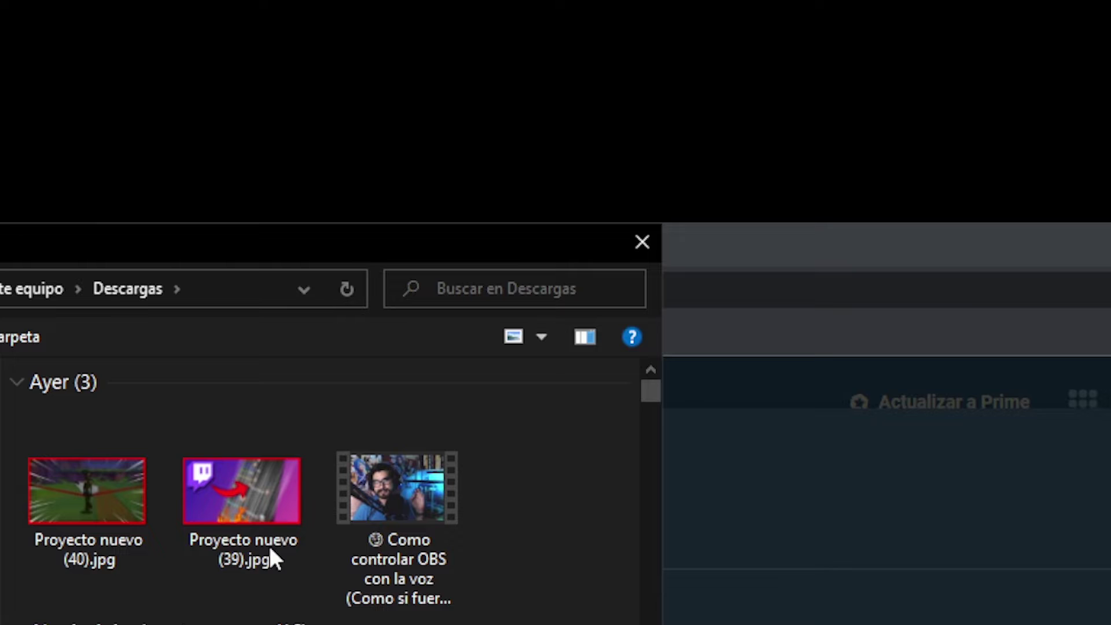
{"action": "left_click", "coordinate": [82, 537]}
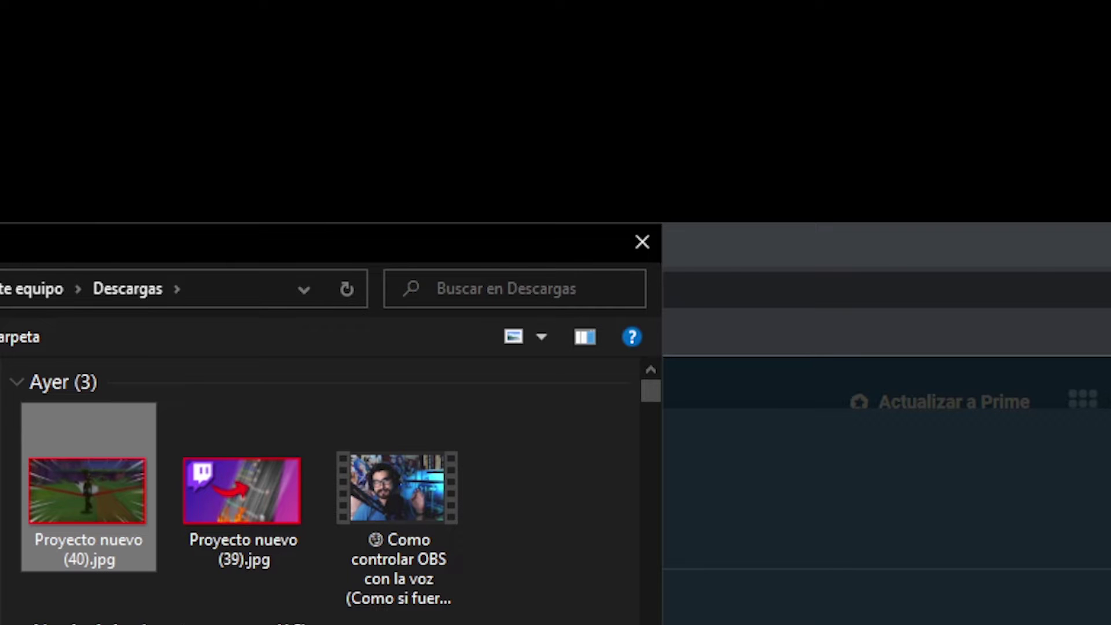
{"action": "key", "text": "Return"}
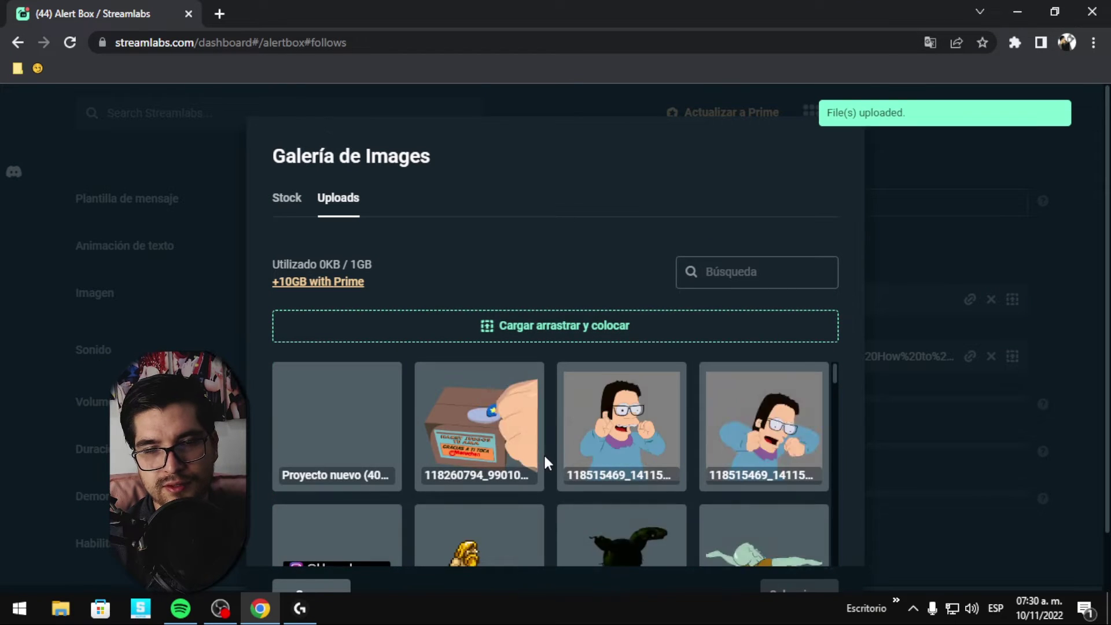
Select the uploaded Proyecto nuevo (40).jpg as the follow alert image, replacing amorsh.gif.
{"action": "scroll", "coordinate": [457, 423], "scroll_direction": "down", "scroll_amount": 3}
{"action": "scroll", "coordinate": [405, 443], "scroll_direction": "up", "scroll_amount": 3}
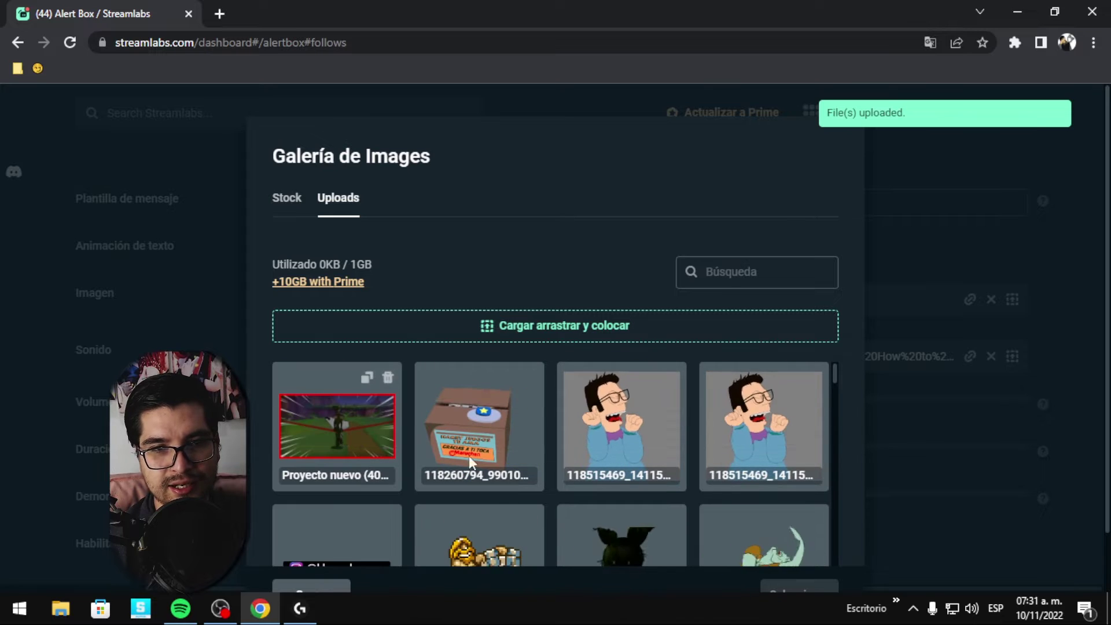
{"action": "left_click", "coordinate": [329, 437]}
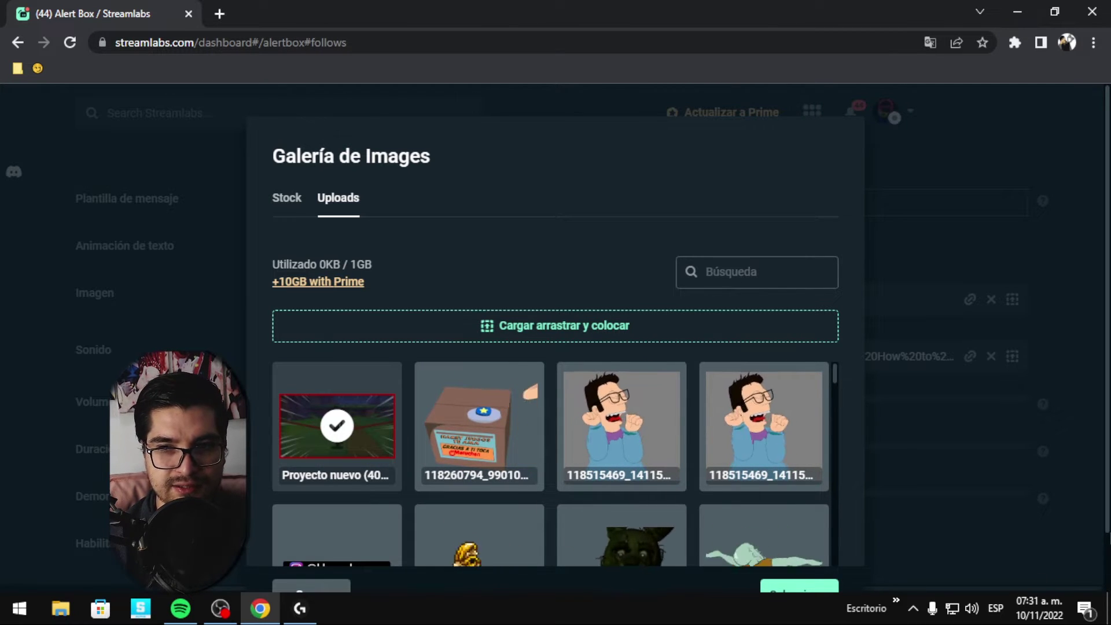
{"action": "scroll", "coordinate": [556, 405], "scroll_direction": "down", "scroll_amount": 1}
{"action": "scroll", "coordinate": [556, 405], "scroll_direction": "up", "scroll_amount": 1}
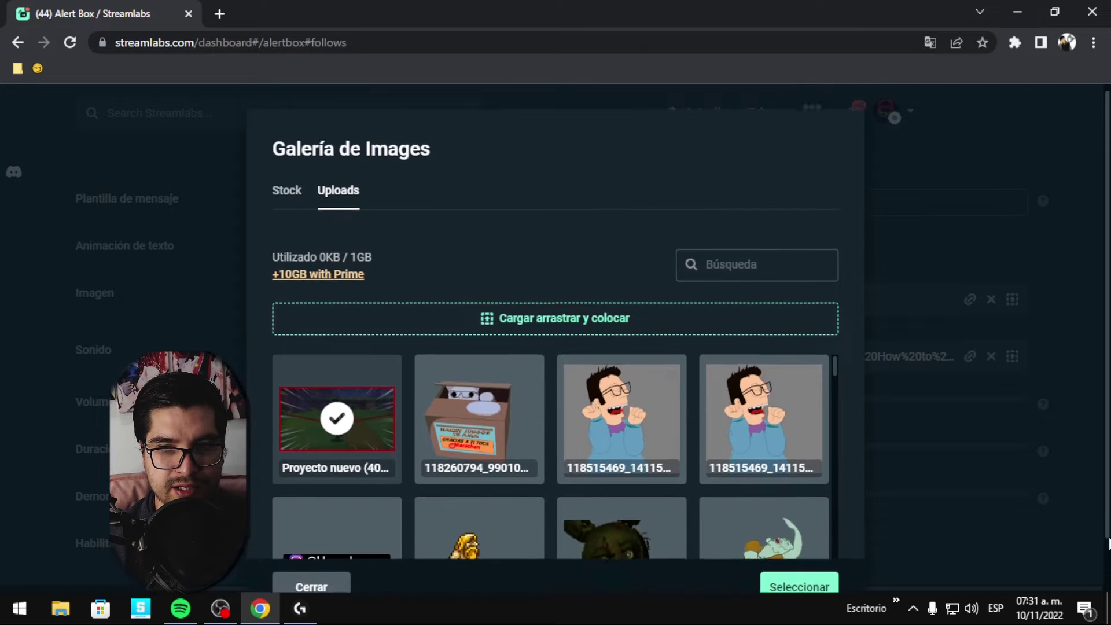
{"action": "scroll", "coordinate": [856, 567], "scroll_direction": "down", "scroll_amount": 1}
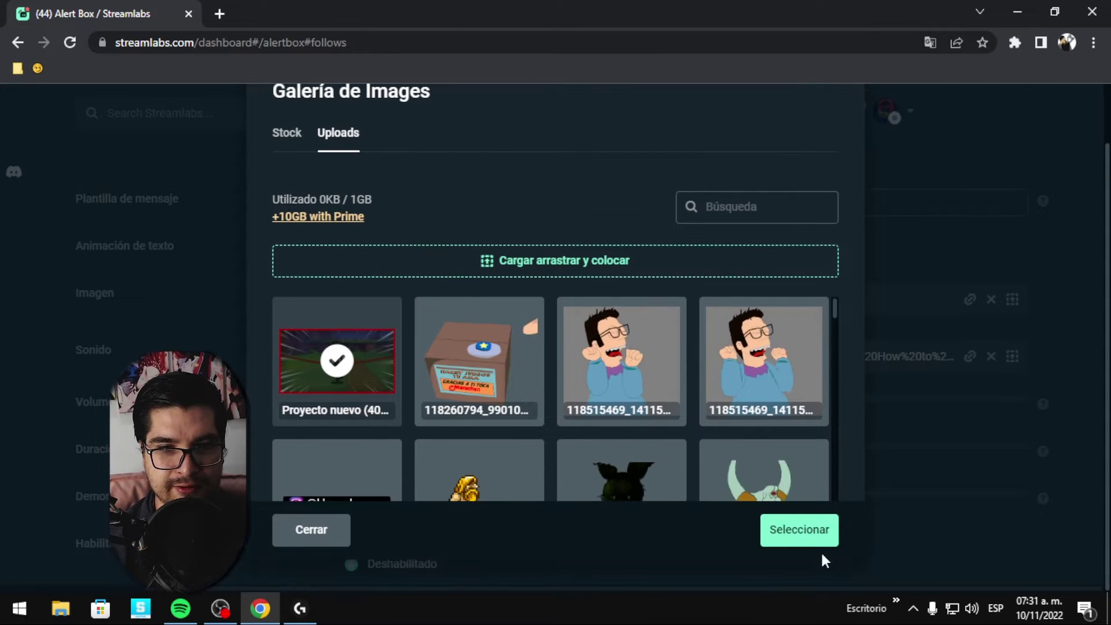
{"action": "left_click", "coordinate": [799, 534]}
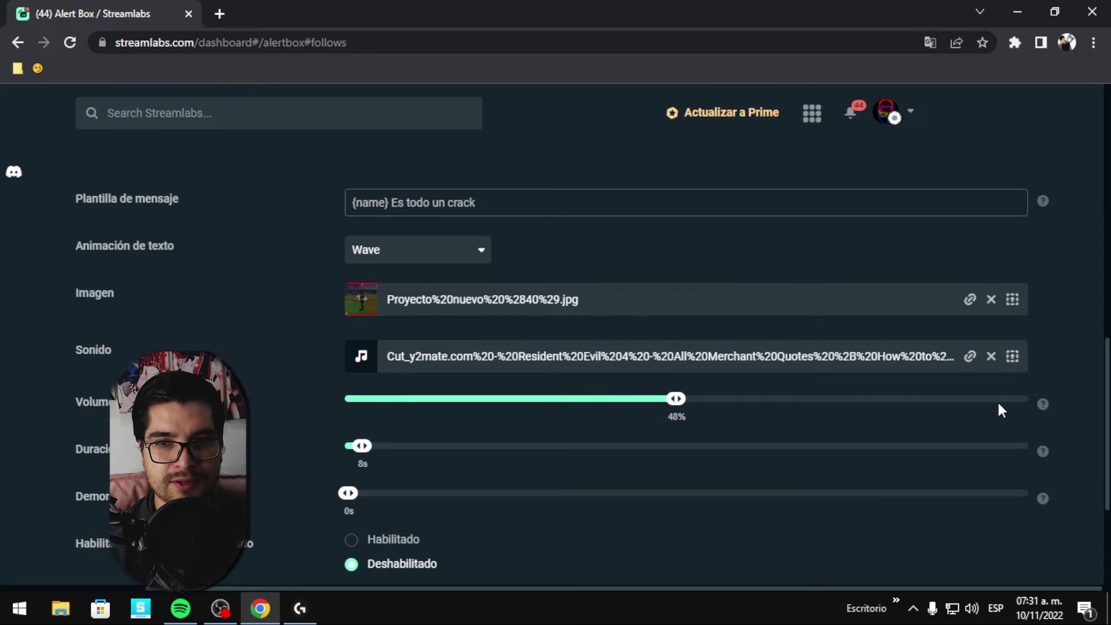
Start uploading a new audio file in the follow alert's sound gallery, then cancel the upload.
{"action": "left_click", "coordinate": [1013, 357]}
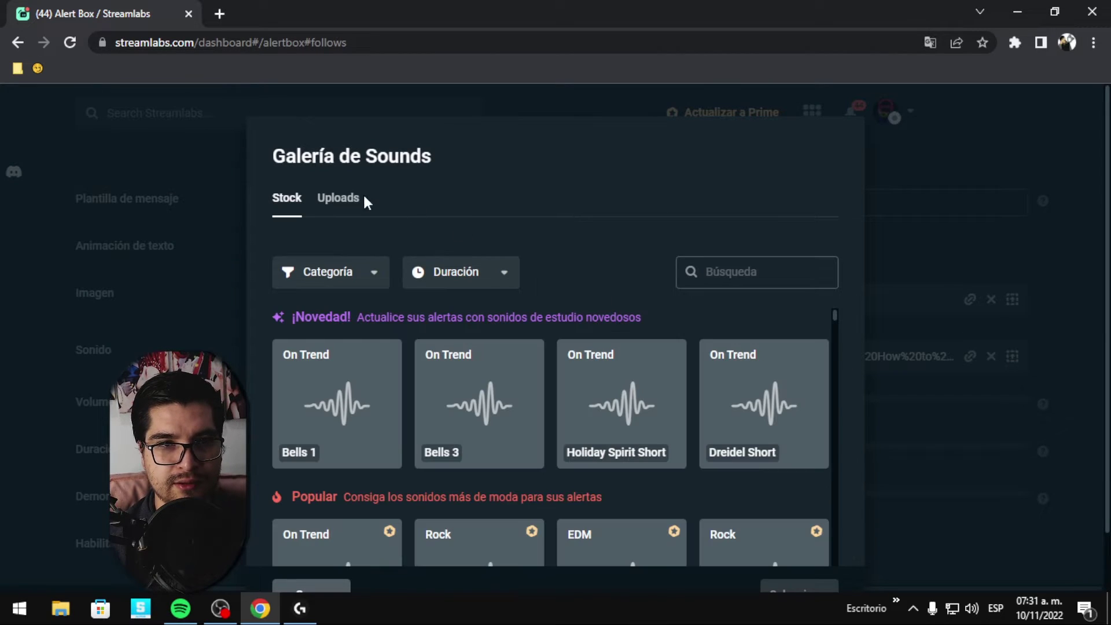
{"action": "scroll", "coordinate": [408, 442], "scroll_direction": "down", "scroll_amount": 10}
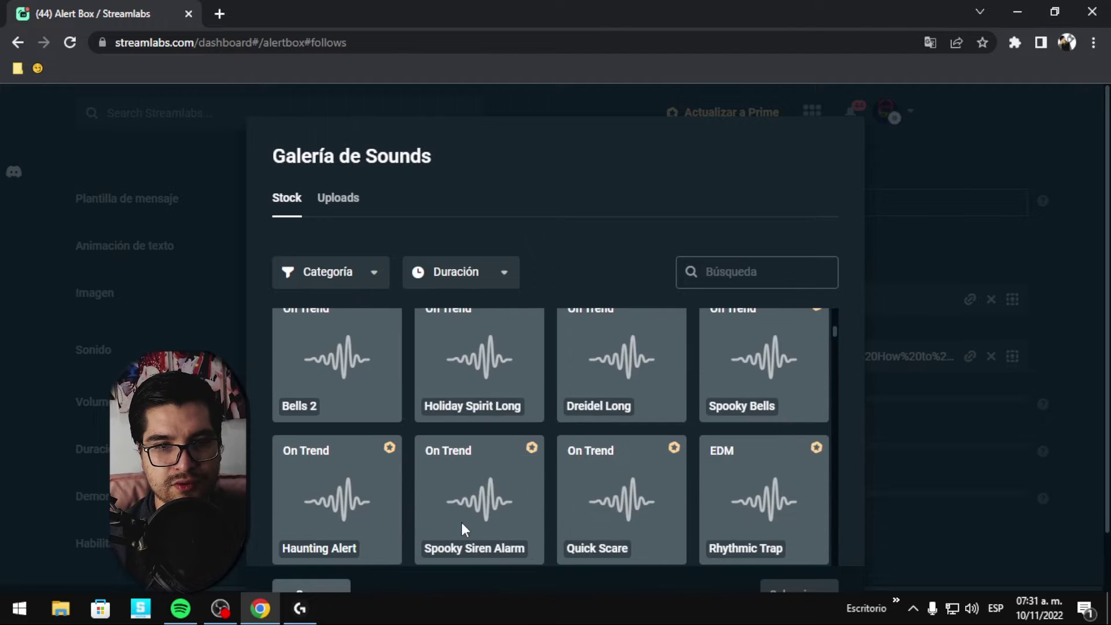
{"action": "scroll", "coordinate": [461, 522], "scroll_direction": "up", "scroll_amount": 10}
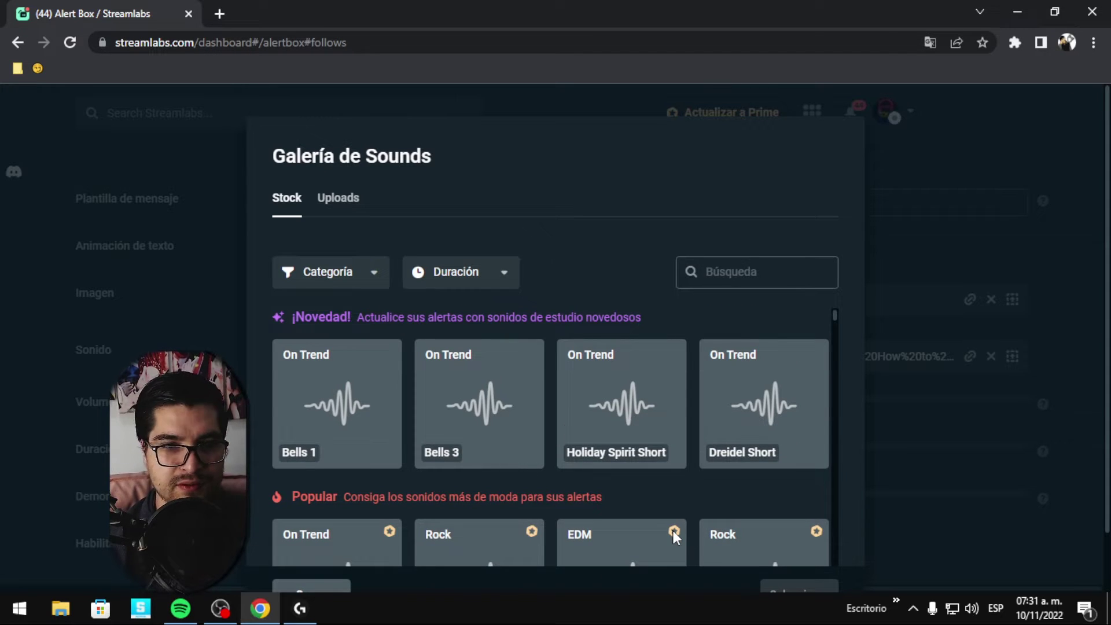
{"action": "left_click", "coordinate": [339, 198]}
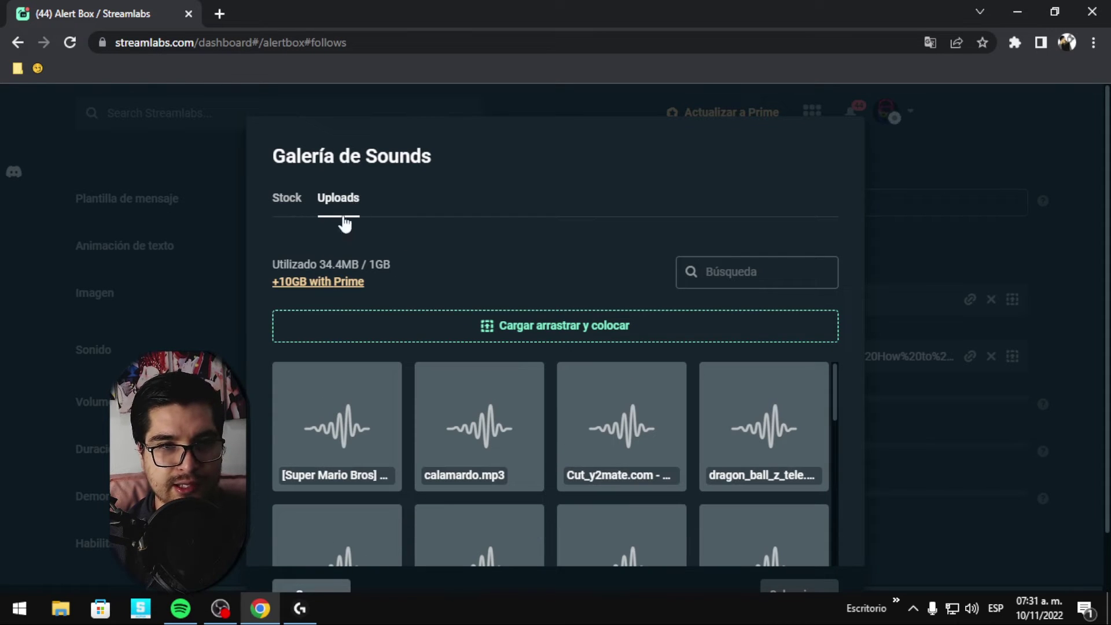
{"action": "left_click", "coordinate": [591, 329]}
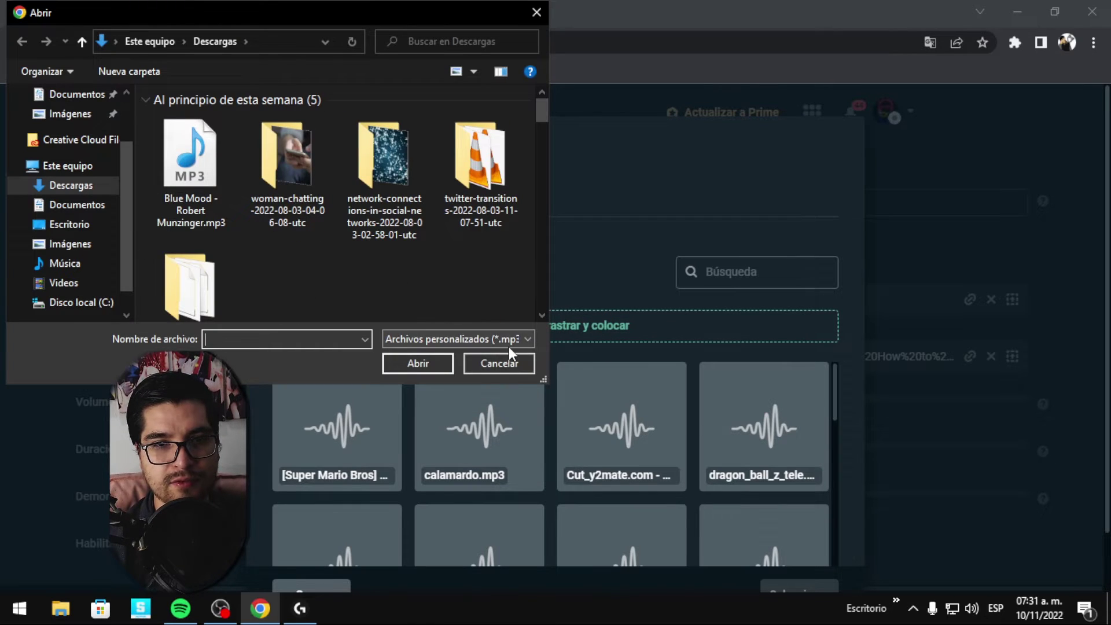
{"action": "left_click", "coordinate": [508, 342]}
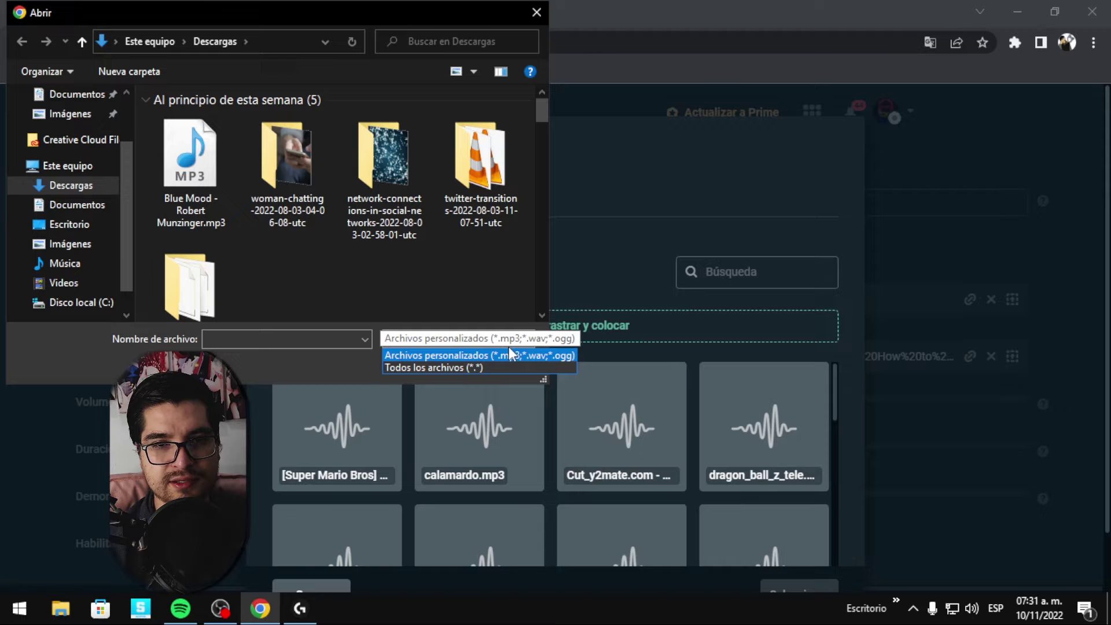
{"action": "left_click", "coordinate": [508, 291]}
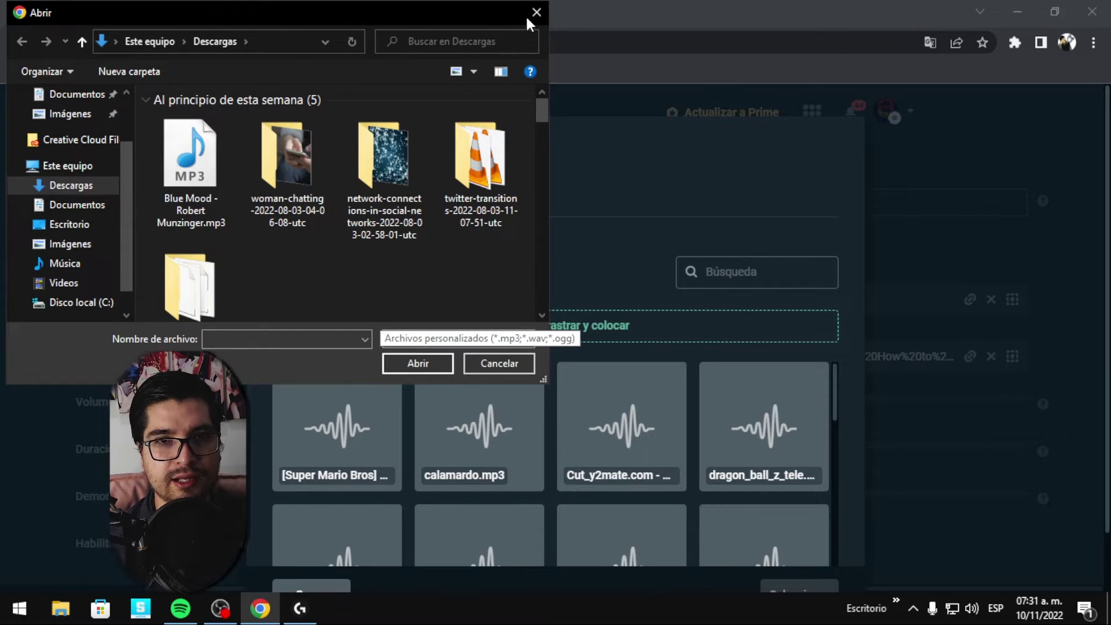
{"action": "left_click", "coordinate": [534, 13]}
Use the Super Mario Bros coin sound from Uploads as the follow alert sound.
{"action": "scroll", "coordinate": [467, 379], "scroll_direction": "down", "scroll_amount": 3}
{"action": "scroll", "coordinate": [347, 371], "scroll_direction": "up", "scroll_amount": 2}
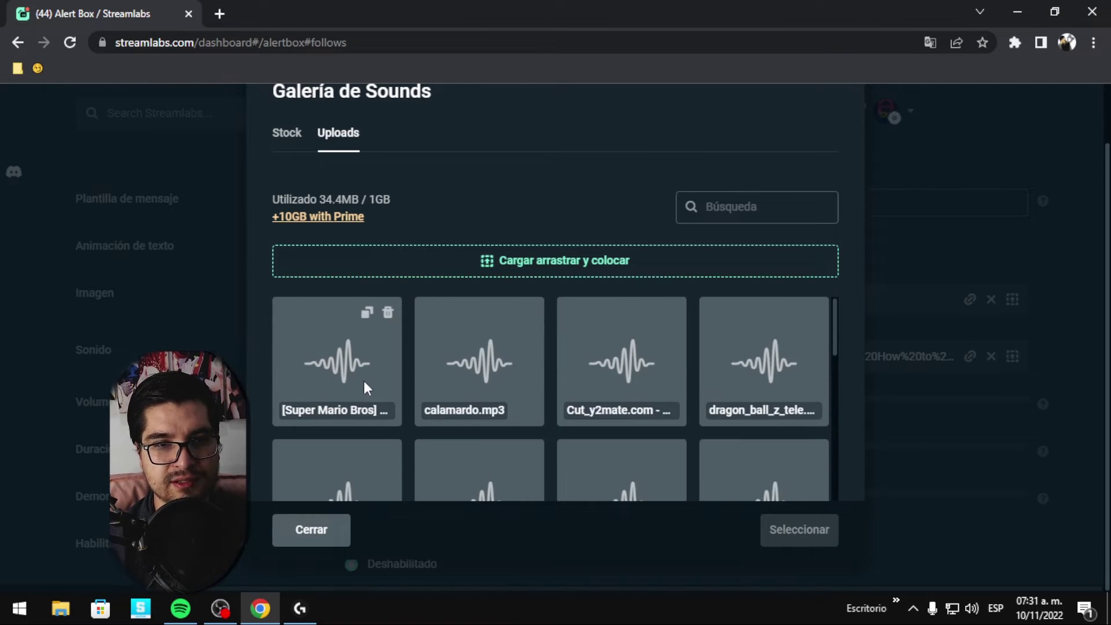
{"action": "left_click", "coordinate": [365, 381]}
{"action": "left_click", "coordinate": [811, 543]}
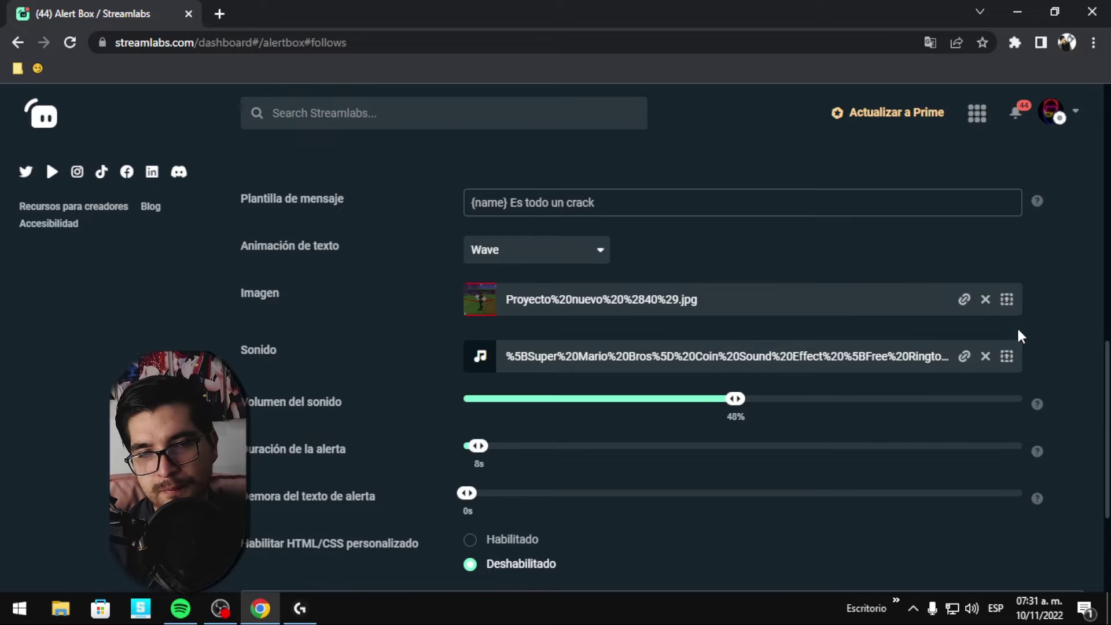
Replace the follow alert's coin sound, set its volume to 36% and keep the 8s duration.
{"action": "scroll", "coordinate": [1042, 353], "scroll_direction": "down", "scroll_amount": 1}
{"action": "scroll", "coordinate": [1045, 354], "scroll_direction": "up", "scroll_amount": 1}
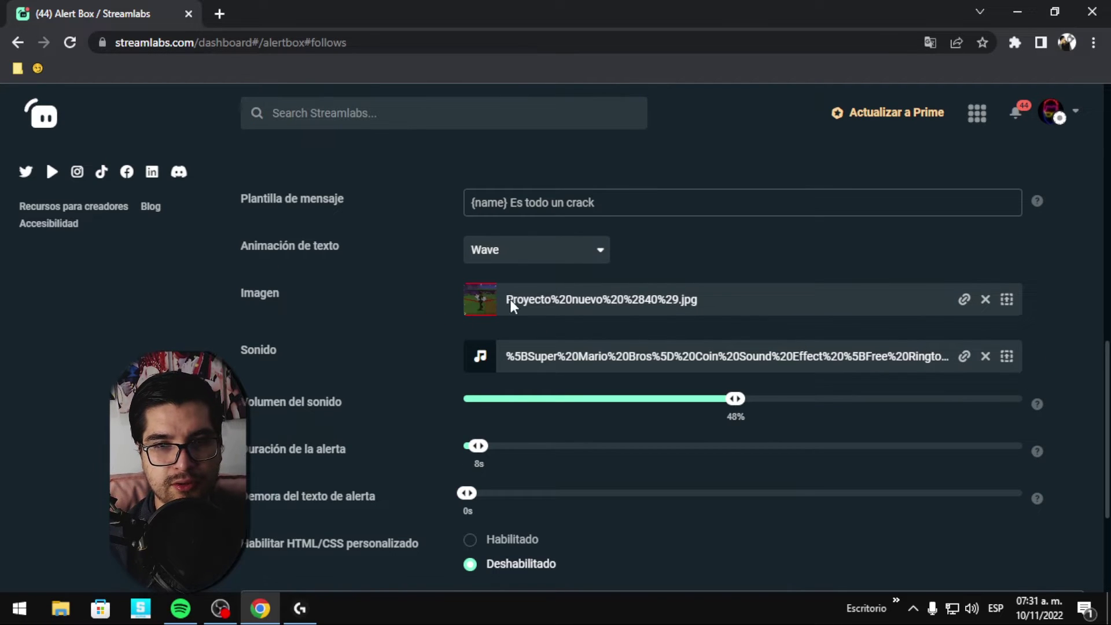
{"action": "left_click", "coordinate": [986, 357]}
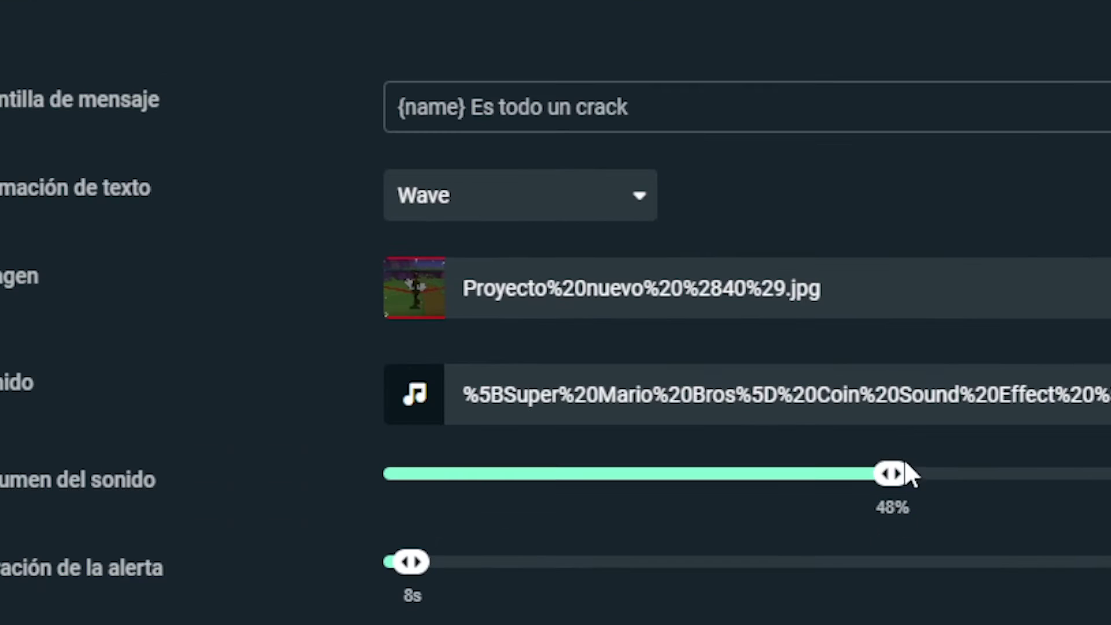
{"action": "left_click_drag", "start_coordinate": [736, 406], "coordinate": [599, 399]}
{"action": "left_click_drag", "start_coordinate": [648, 483], "coordinate": [766, 484]}
{"action": "scroll", "coordinate": [853, 486], "scroll_direction": "down", "scroll_amount": 2}
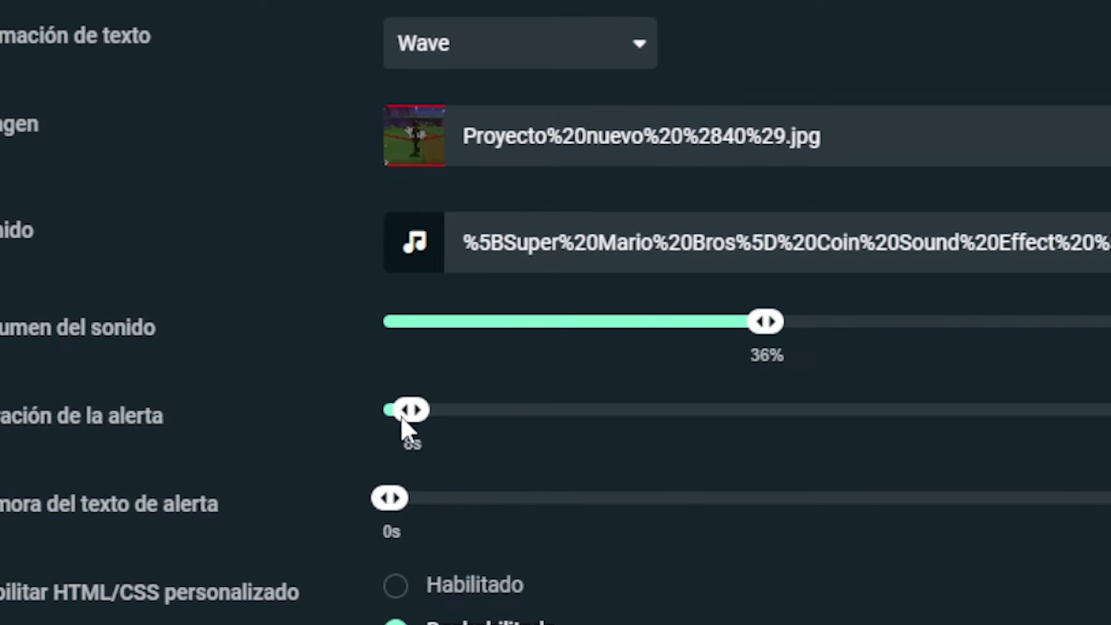
{"action": "left_click_drag", "start_coordinate": [407, 410], "coordinate": [413, 409]}
{"action": "scroll", "coordinate": [529, 503], "scroll_direction": "down", "scroll_amount": 2}
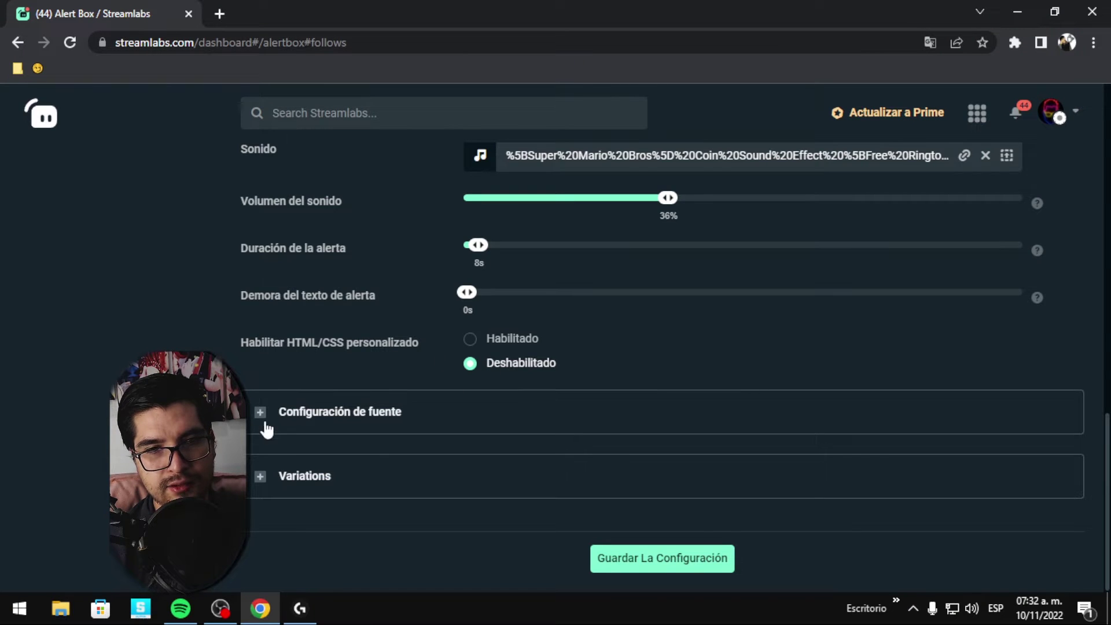
Expand the follow alert's 'Configuración de fuente' section, then its Variations section.
{"action": "left_click", "coordinate": [264, 425]}
{"action": "scroll", "coordinate": [263, 426], "scroll_direction": "down", "scroll_amount": 4}
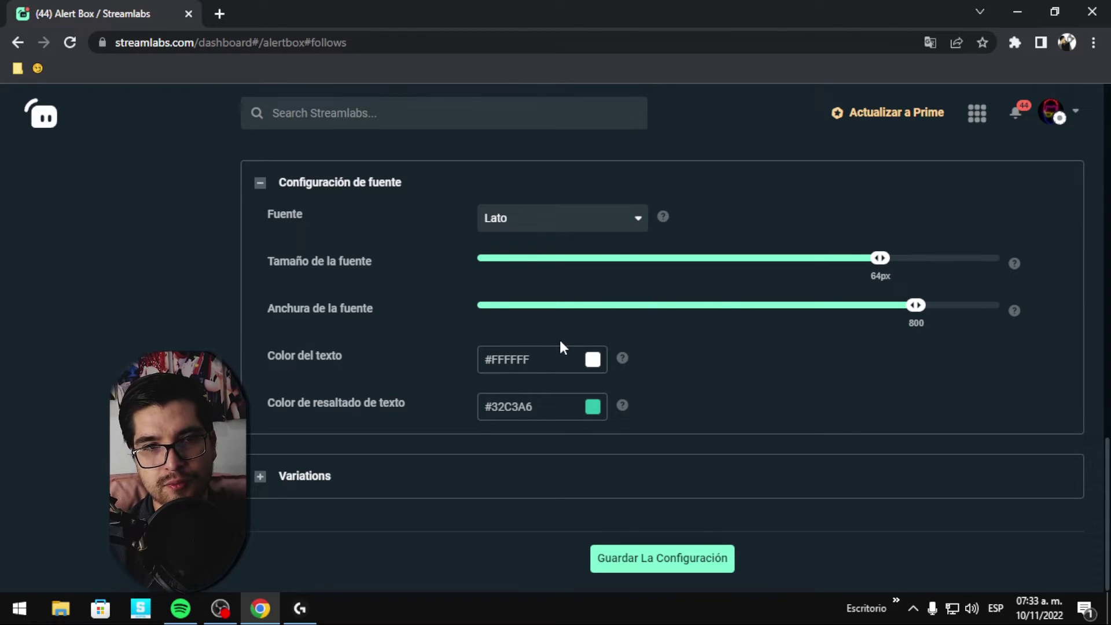
{"action": "scroll", "coordinate": [686, 394], "scroll_direction": "up", "scroll_amount": 15}
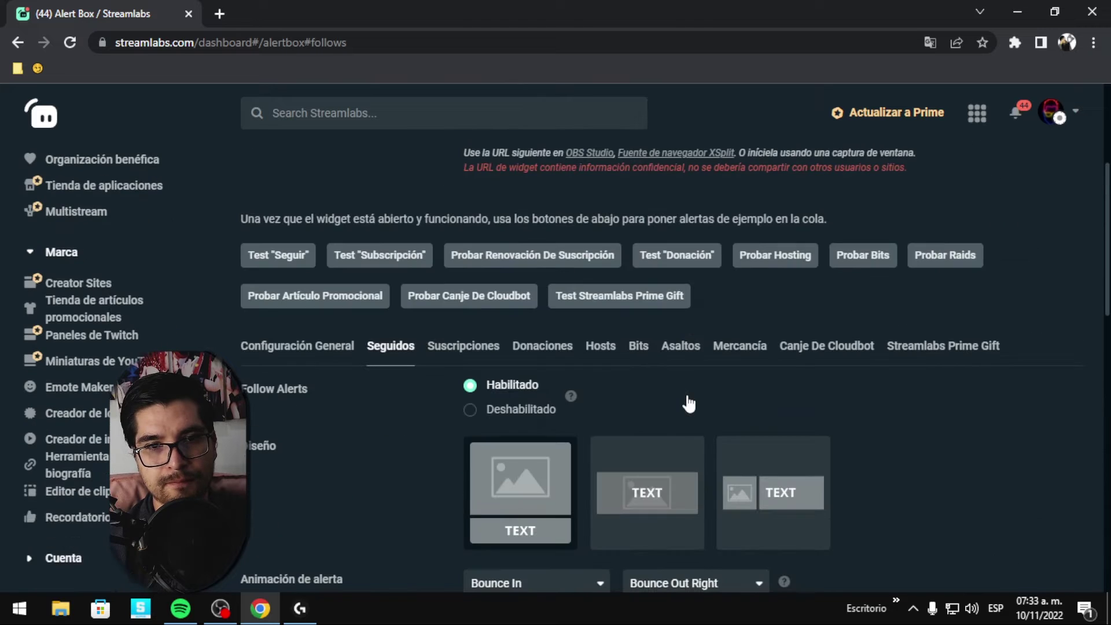
{"action": "scroll", "coordinate": [565, 435], "scroll_direction": "down", "scroll_amount": 15}
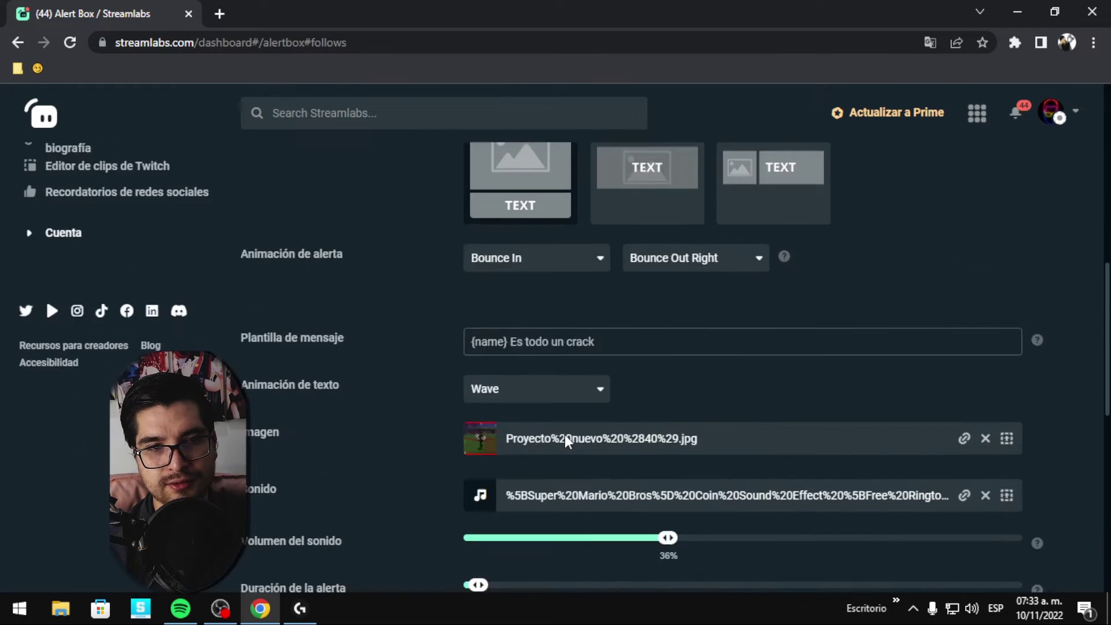
{"action": "scroll", "coordinate": [563, 431], "scroll_direction": "up", "scroll_amount": 1}
{"action": "scroll", "coordinate": [422, 473], "scroll_direction": "down", "scroll_amount": 1}
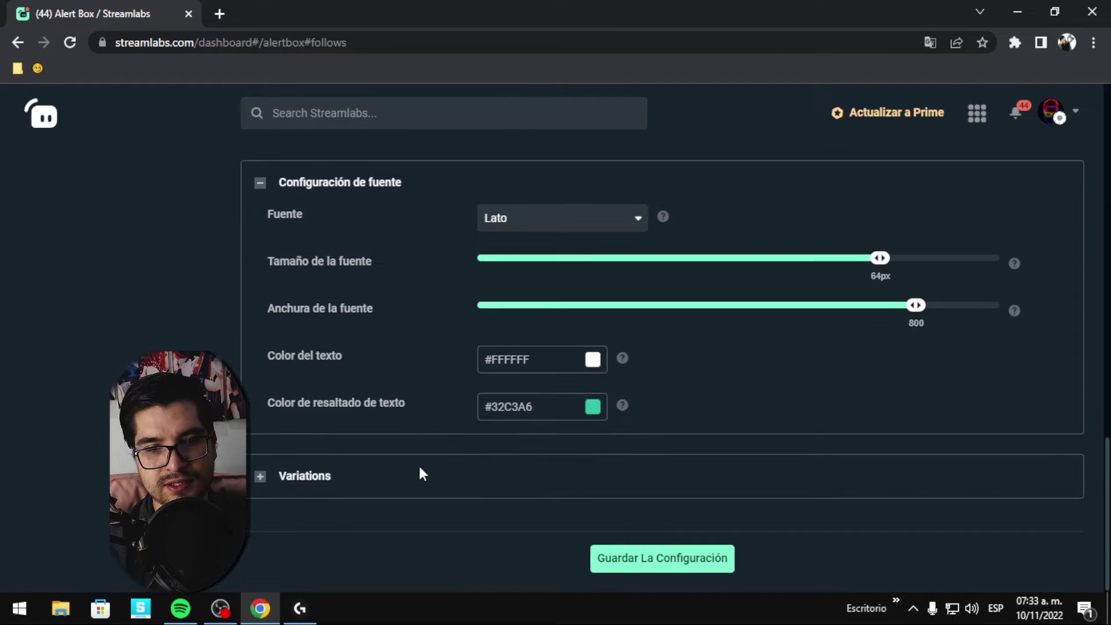
{"action": "left_click", "coordinate": [260, 483]}
{"action": "scroll", "coordinate": [266, 484], "scroll_direction": "down", "scroll_amount": 2}
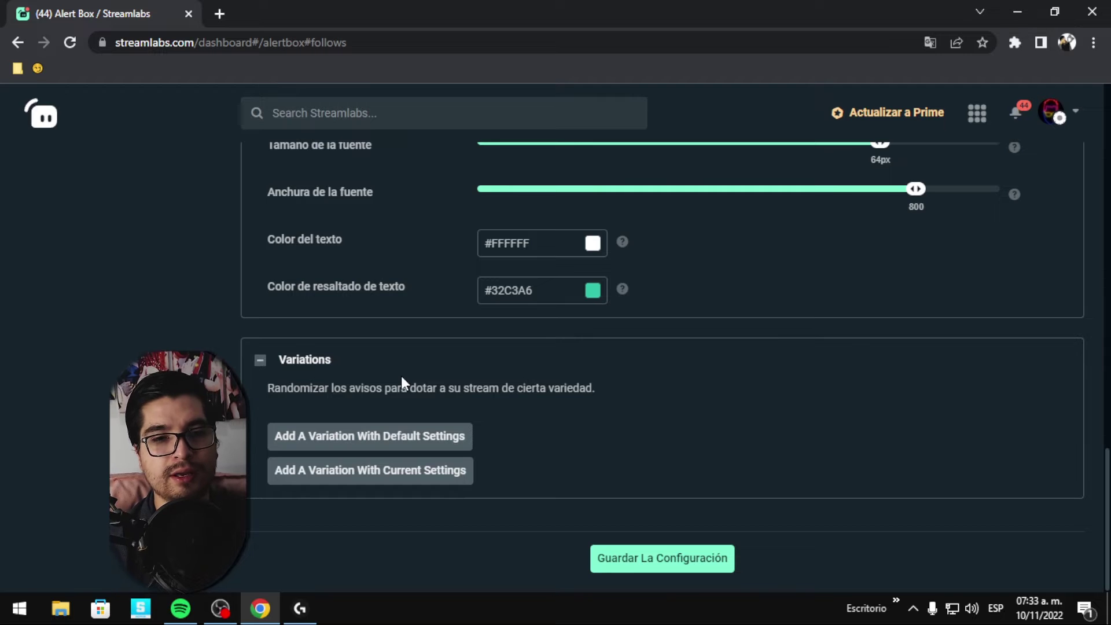
{"action": "scroll", "coordinate": [402, 377], "scroll_direction": "up", "scroll_amount": 8}
{"action": "scroll", "coordinate": [403, 380], "scroll_direction": "up", "scroll_amount": 5}
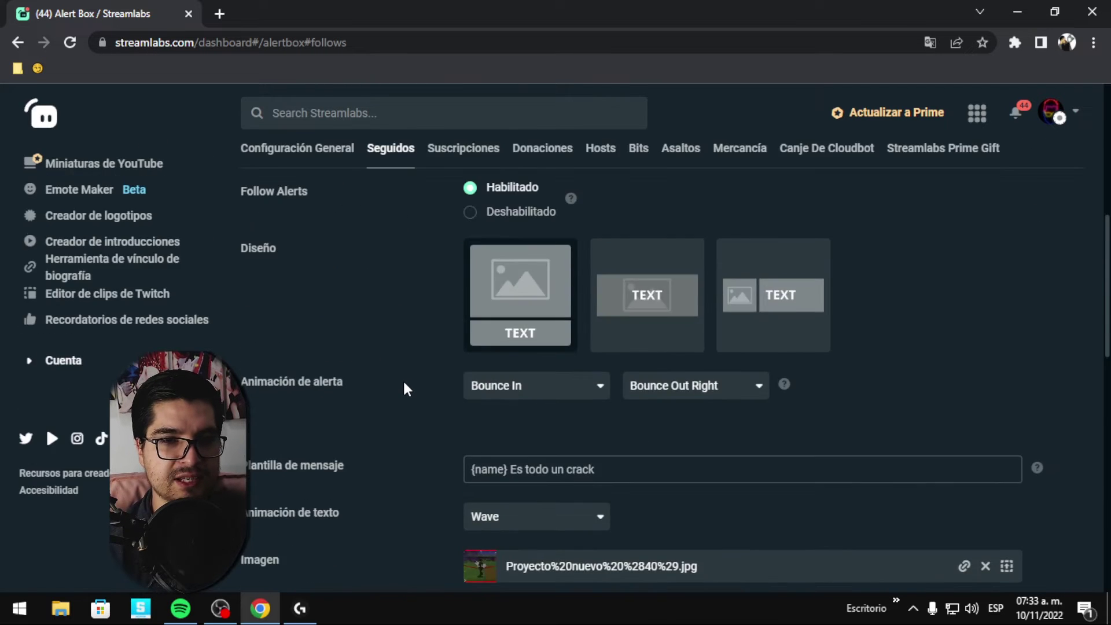
{"action": "scroll", "coordinate": [403, 381], "scroll_direction": "down", "scroll_amount": 13}
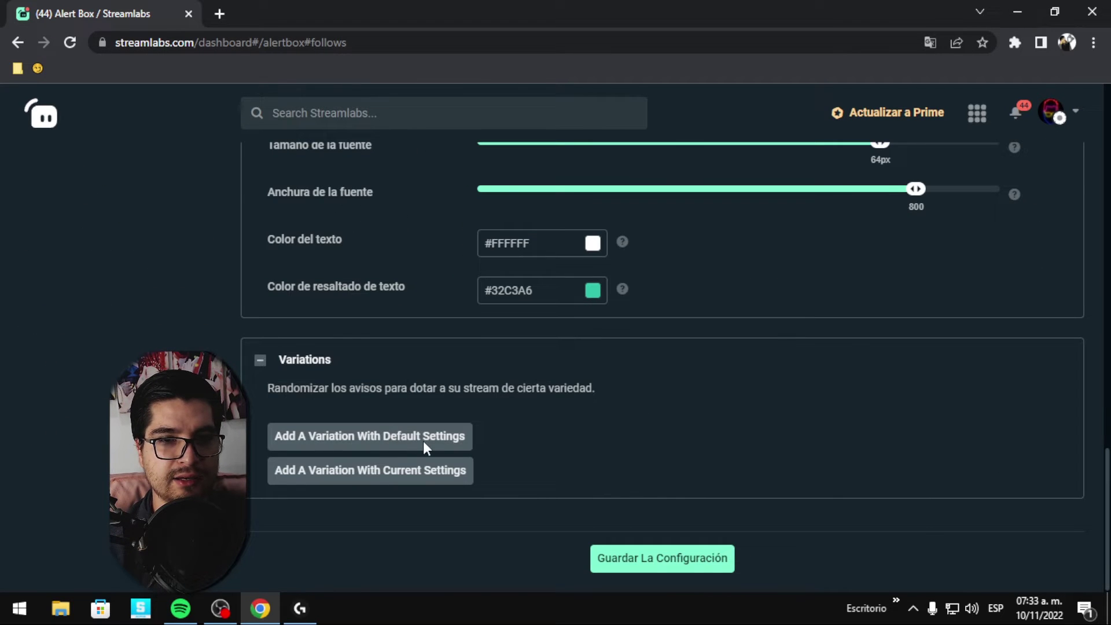
{"action": "left_click", "coordinate": [422, 441]}
{"action": "scroll", "coordinate": [492, 405], "scroll_direction": "down", "scroll_amount": 2}
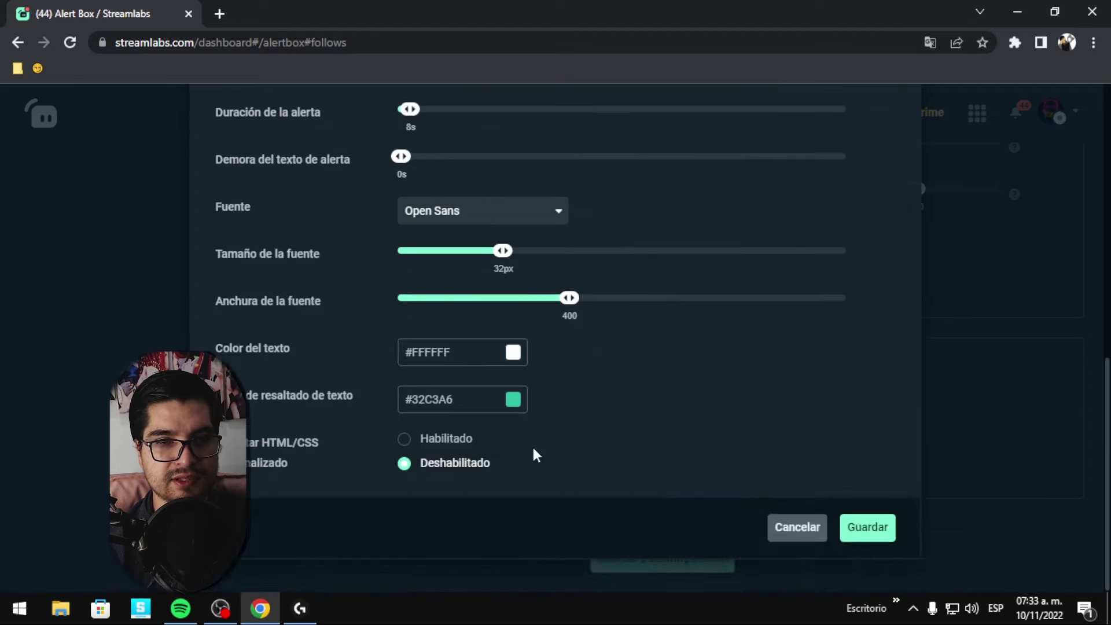
{"action": "scroll", "coordinate": [547, 473], "scroll_direction": "up", "scroll_amount": 7}
{"action": "scroll", "coordinate": [547, 473], "scroll_direction": "up", "scroll_amount": 3}
{"action": "scroll", "coordinate": [752, 428], "scroll_direction": "down", "scroll_amount": 3}
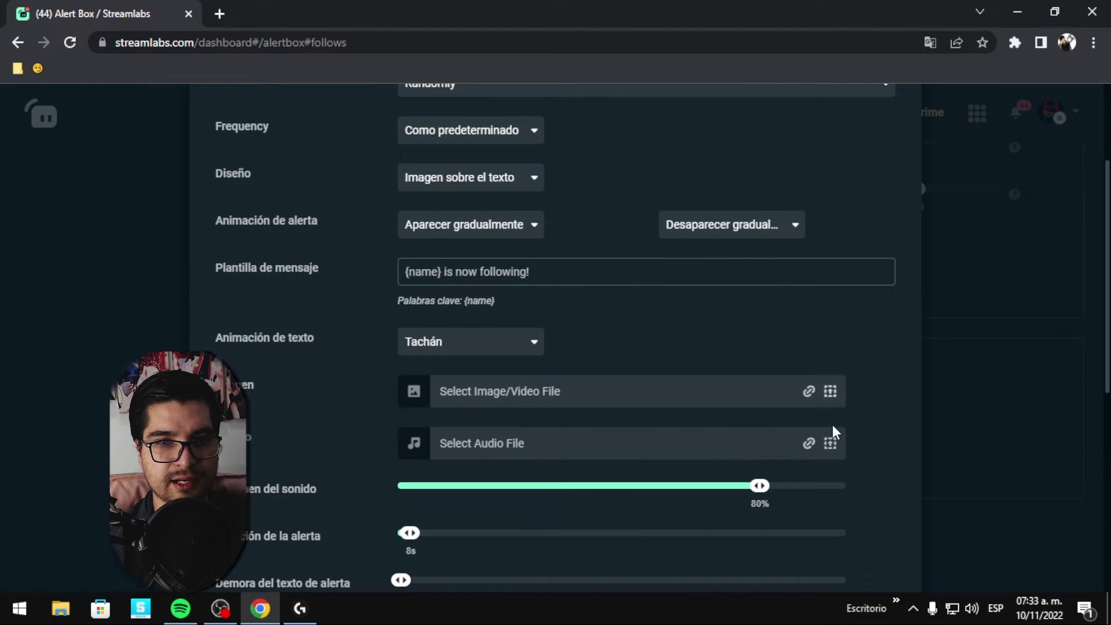
{"action": "scroll", "coordinate": [835, 456], "scroll_direction": "up", "scroll_amount": 3}
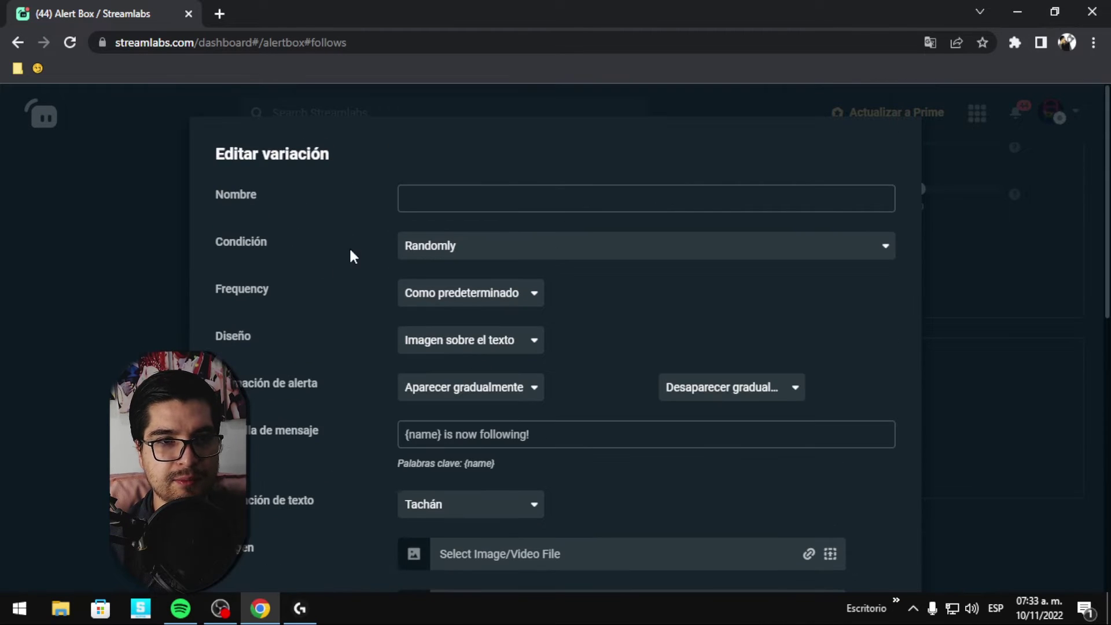
{"action": "left_click", "coordinate": [504, 296]}
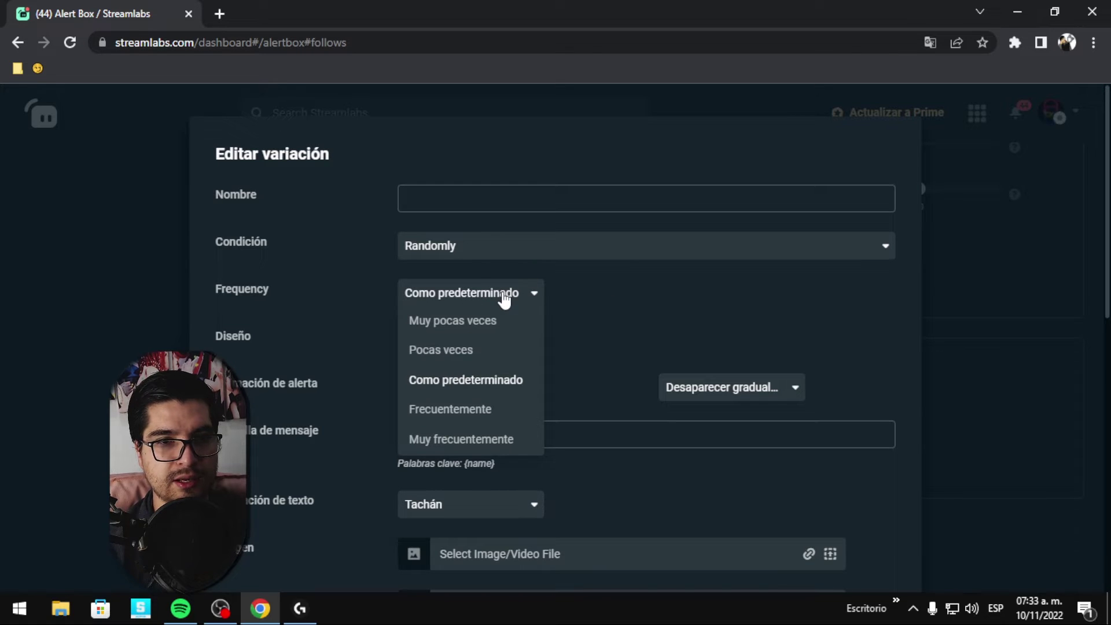
{"action": "left_click", "coordinate": [634, 321]}
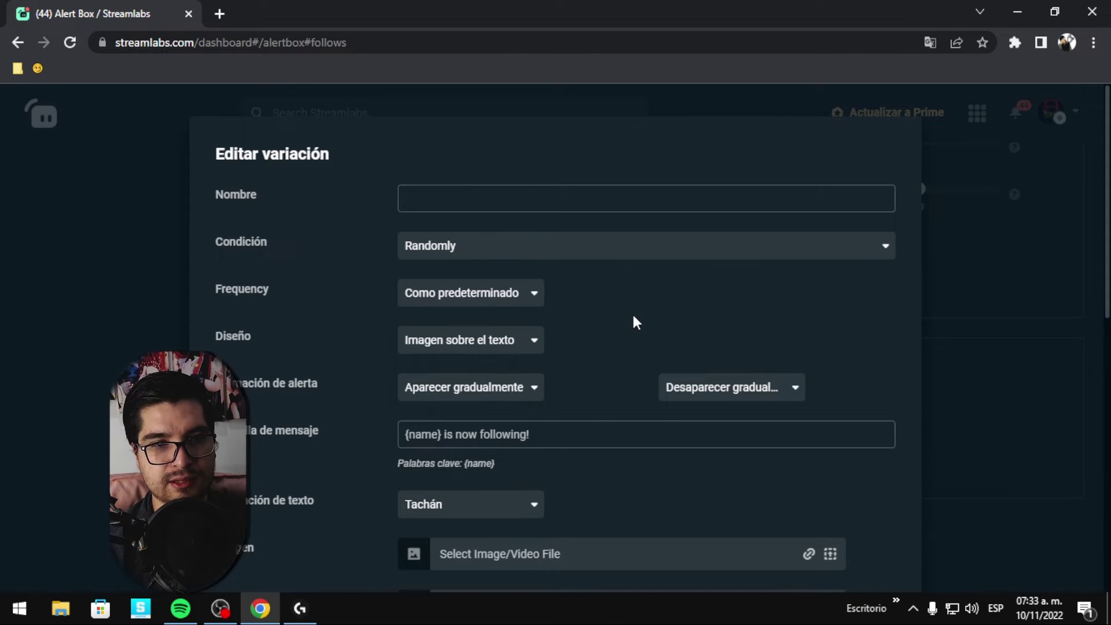
{"action": "left_click", "coordinate": [532, 258]}
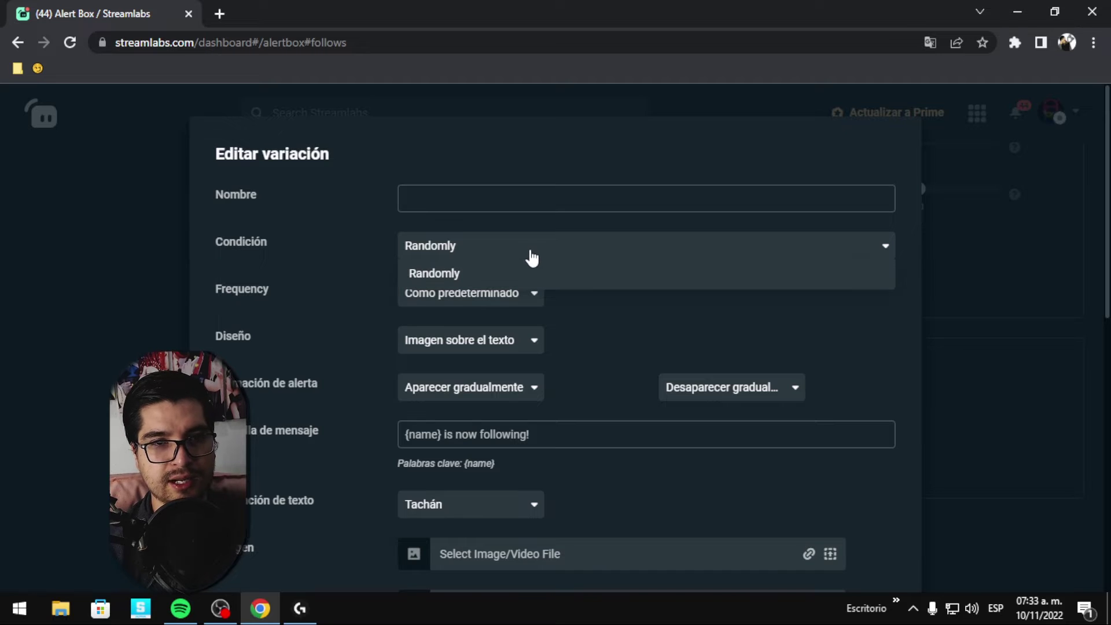
{"action": "left_click", "coordinate": [590, 345]}
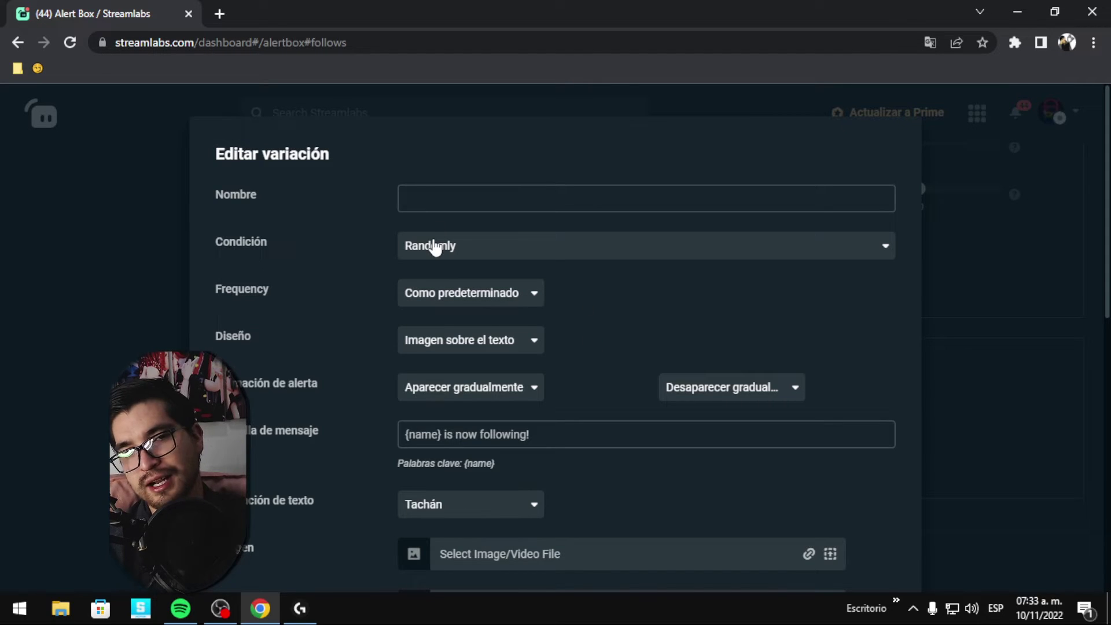
{"action": "left_click", "coordinate": [492, 253]}
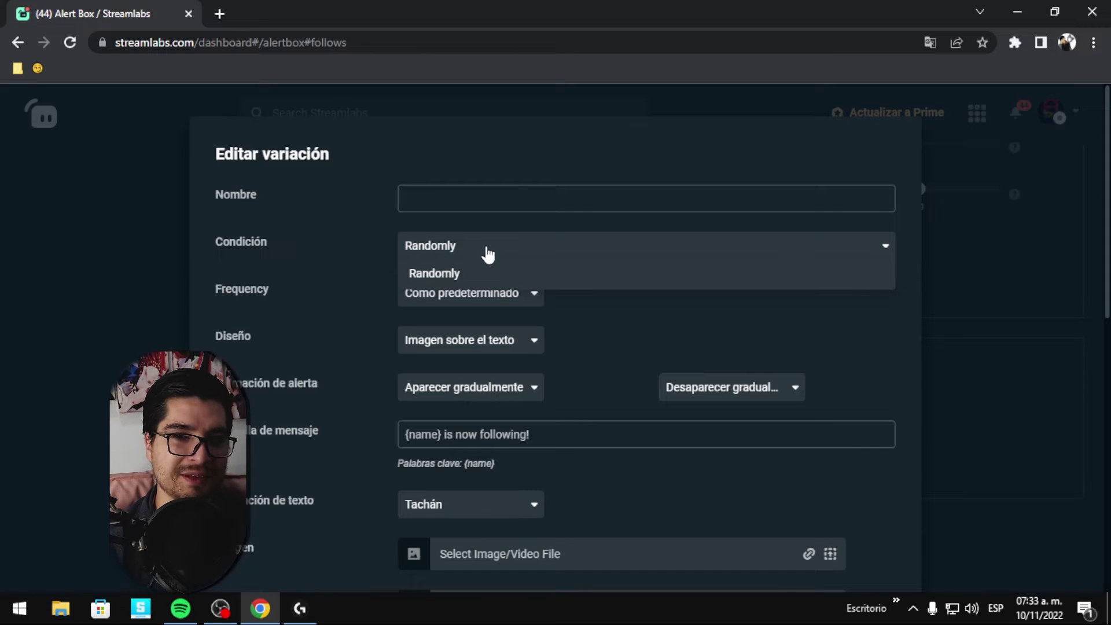
{"action": "left_click", "coordinate": [488, 255]}
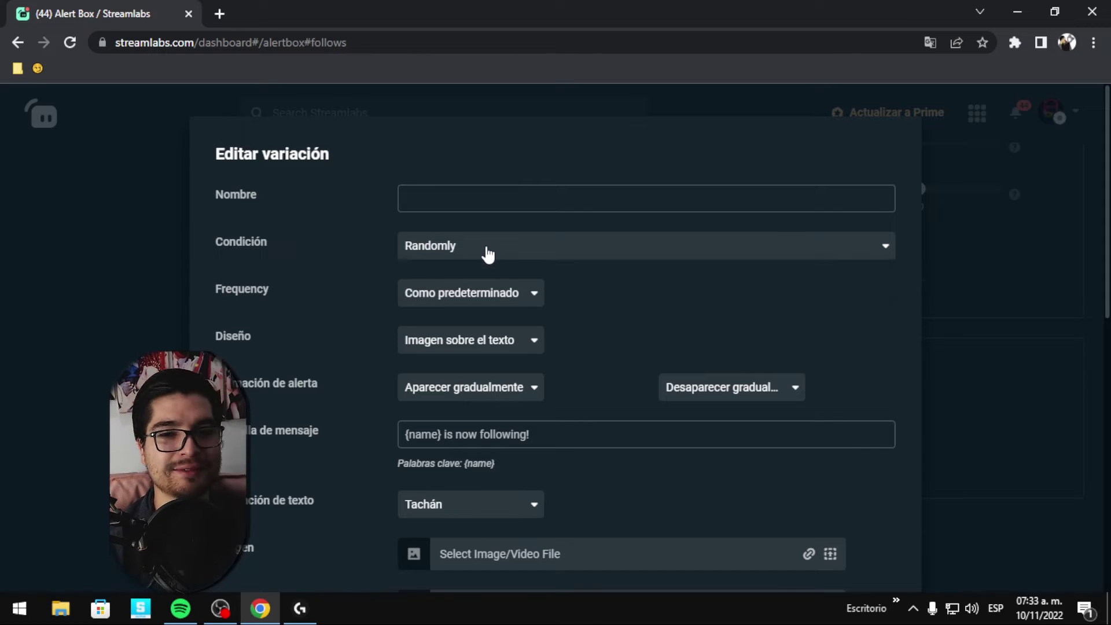
{"action": "left_click", "coordinate": [478, 294]}
{"action": "left_click", "coordinate": [670, 290]}
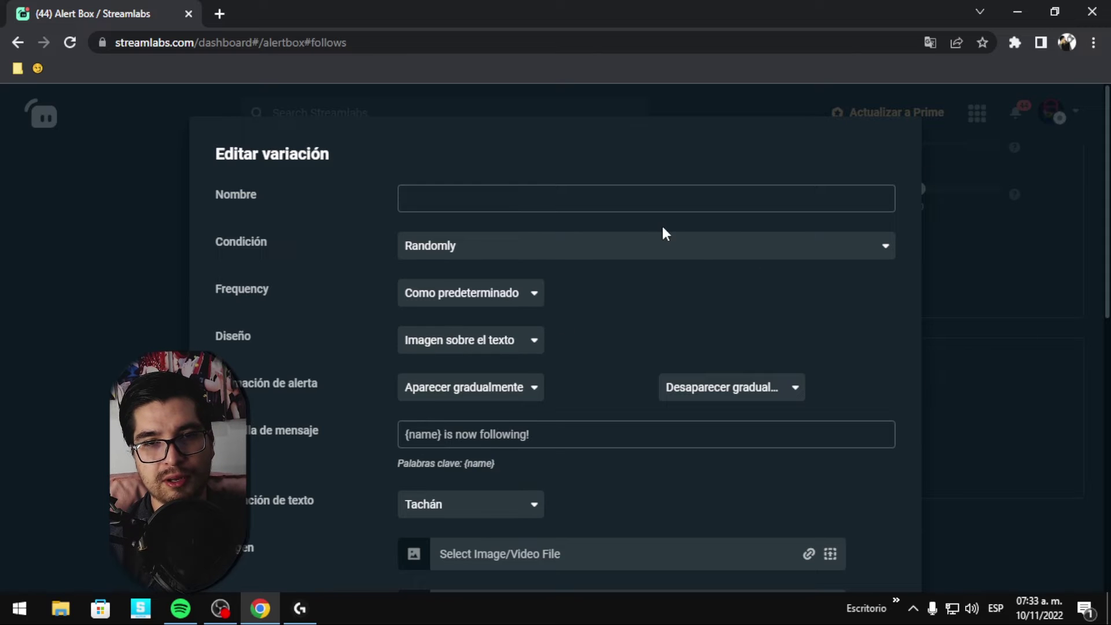
{"action": "scroll", "coordinate": [1024, 348], "scroll_direction": "down", "scroll_amount": 10}
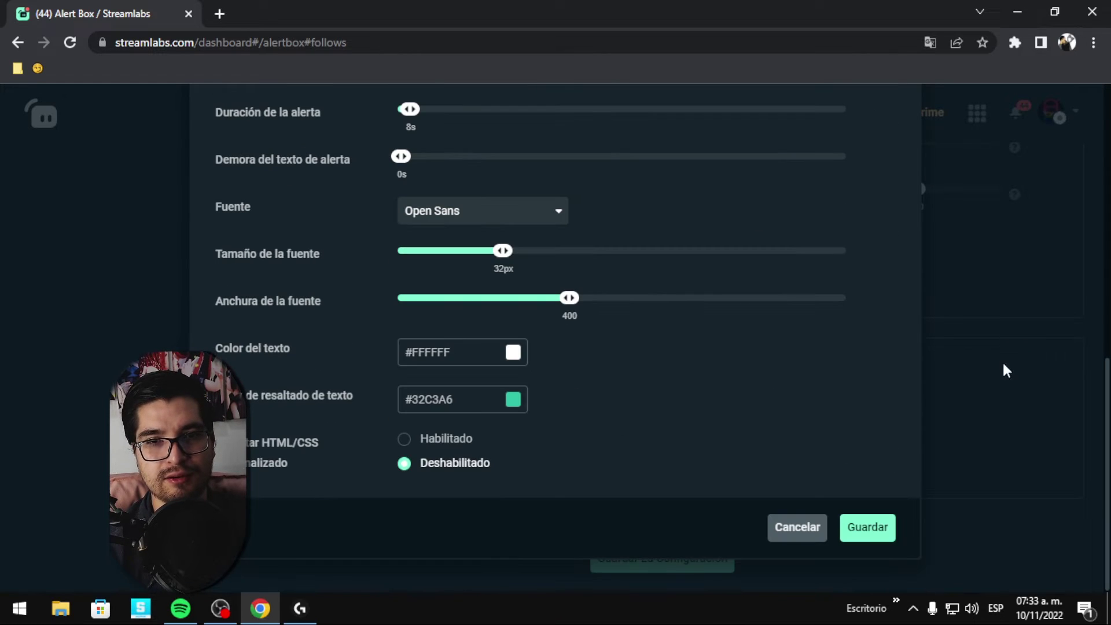
{"action": "left_click", "coordinate": [802, 539]}
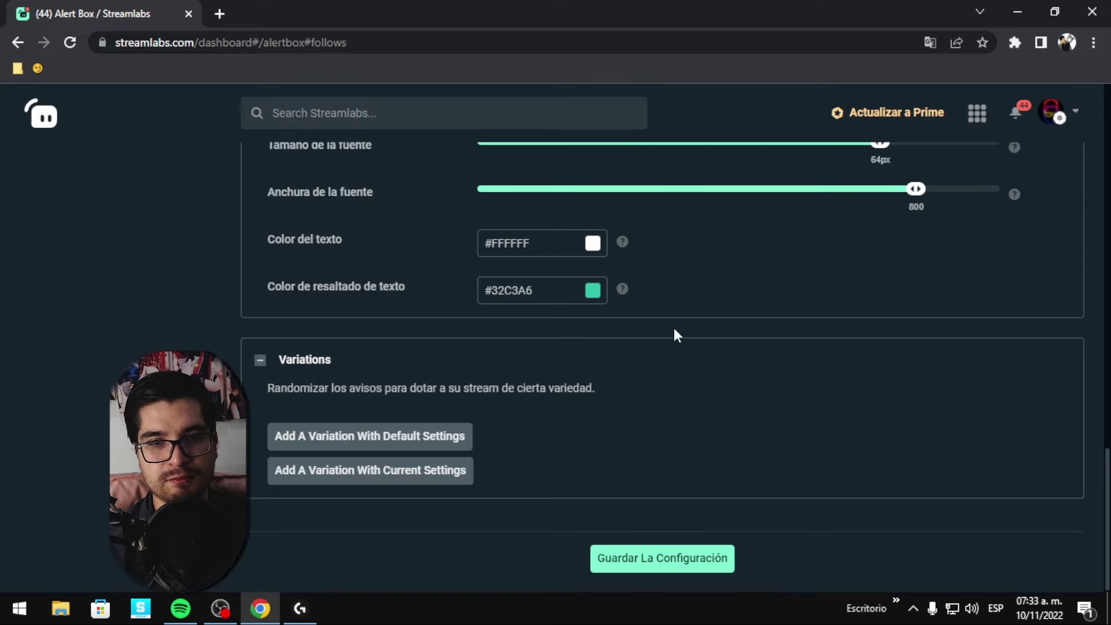
Include the message template in resub text-to-speech, with Spanish voice, Low spam security, 76% volume.
{"action": "scroll", "coordinate": [691, 486], "scroll_direction": "up", "scroll_amount": 20}
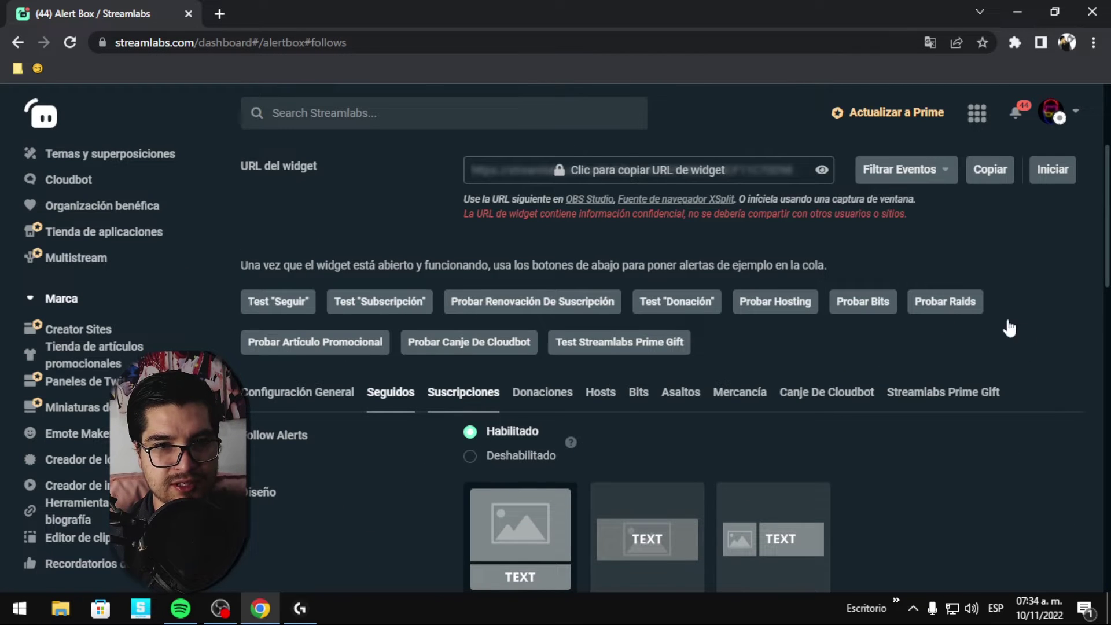
{"action": "scroll", "coordinate": [1011, 367], "scroll_direction": "down", "scroll_amount": 15}
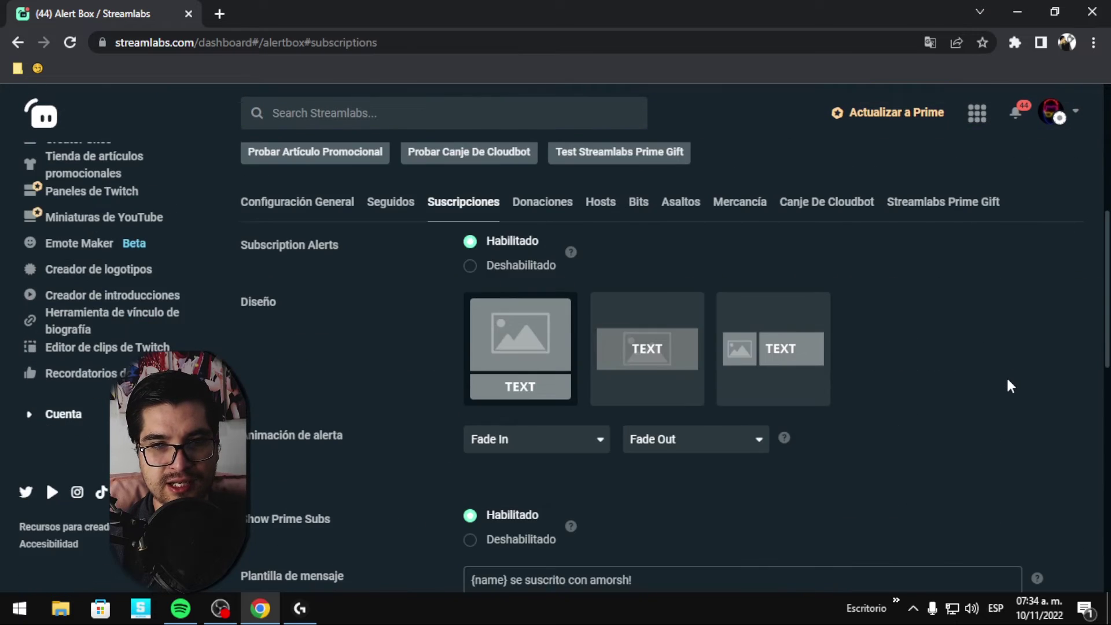
{"action": "scroll", "coordinate": [995, 387], "scroll_direction": "down", "scroll_amount": 2}
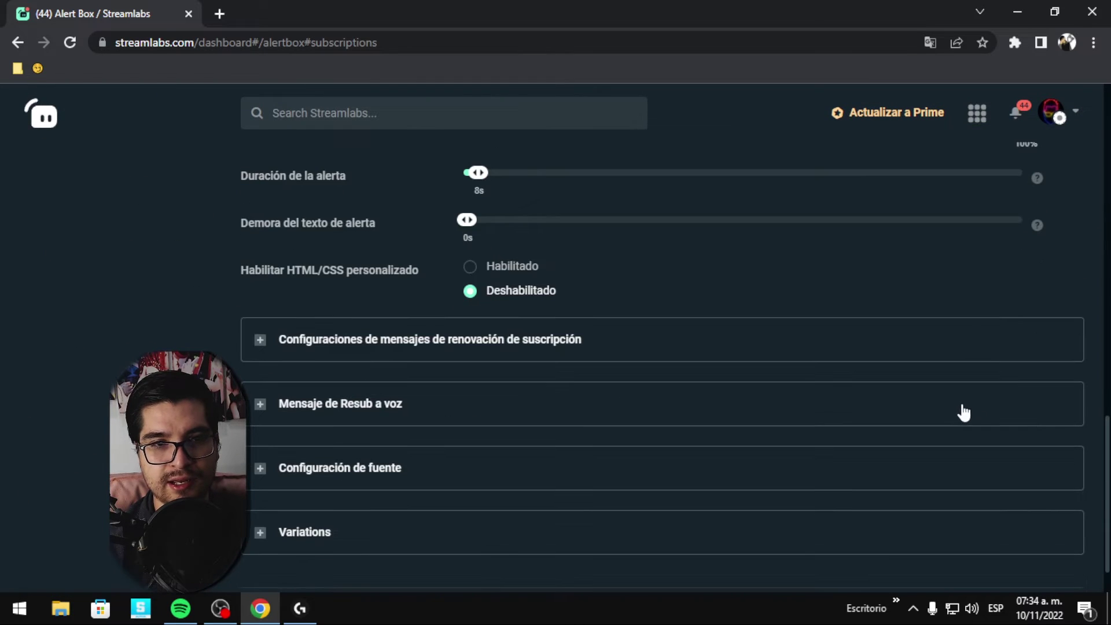
{"action": "scroll", "coordinate": [615, 429], "scroll_direction": "down", "scroll_amount": 1}
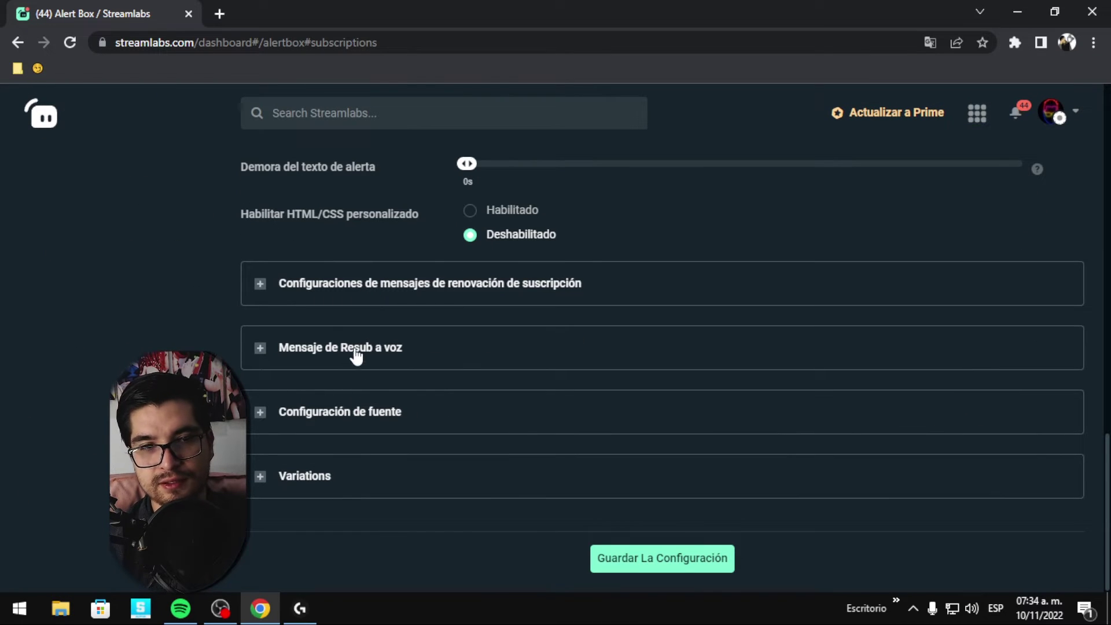
{"action": "left_click", "coordinate": [261, 348]}
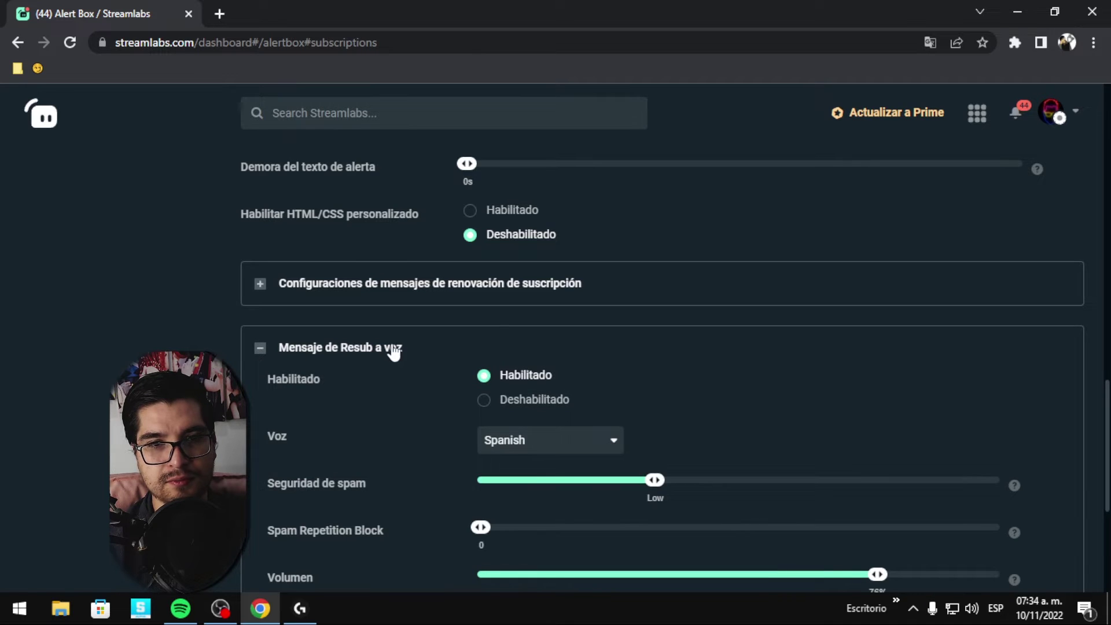
{"action": "scroll", "coordinate": [392, 352], "scroll_direction": "down", "scroll_amount": 3}
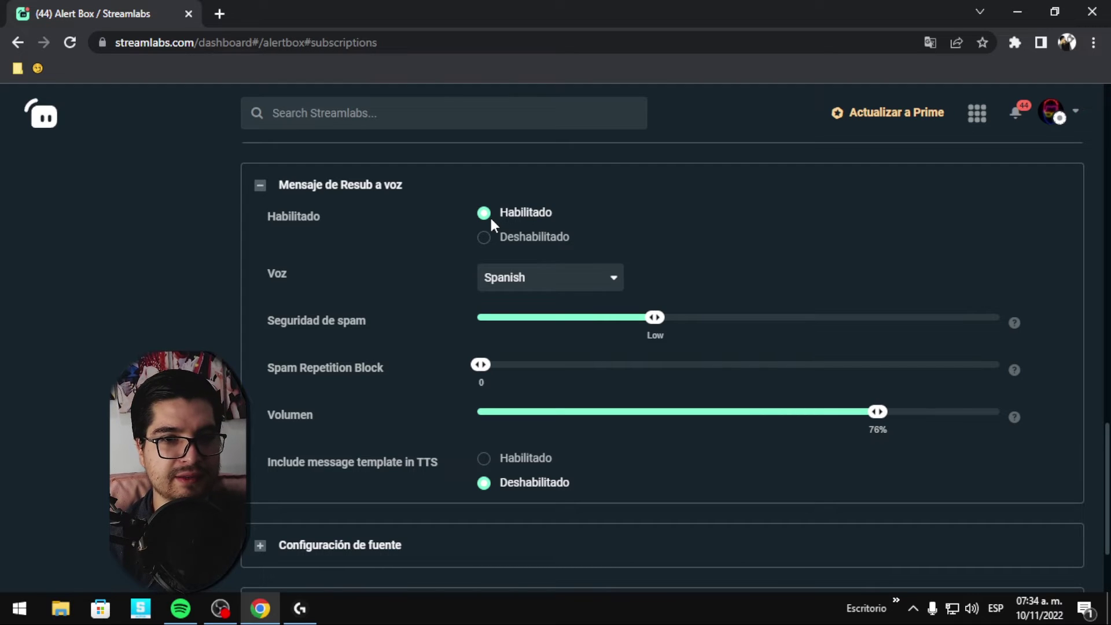
{"action": "scroll", "coordinate": [279, 399], "scroll_direction": "up", "scroll_amount": 4}
{"action": "scroll", "coordinate": [485, 474], "scroll_direction": "down", "scroll_amount": 4}
{"action": "left_click", "coordinate": [484, 466]}
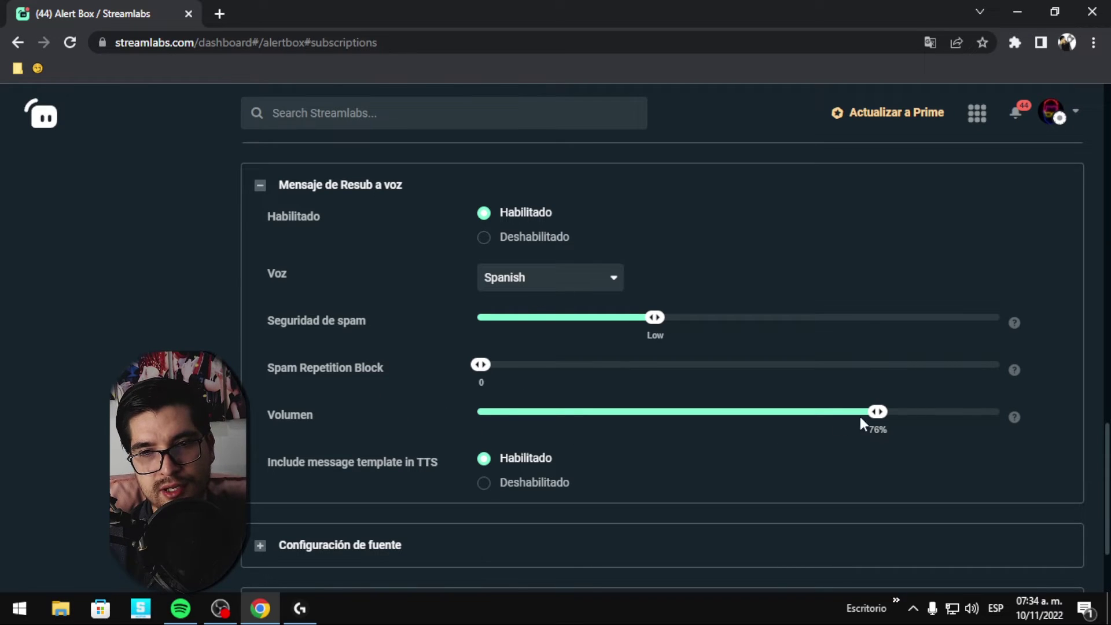
{"action": "scroll", "coordinate": [382, 445], "scroll_direction": "down", "scroll_amount": 2}
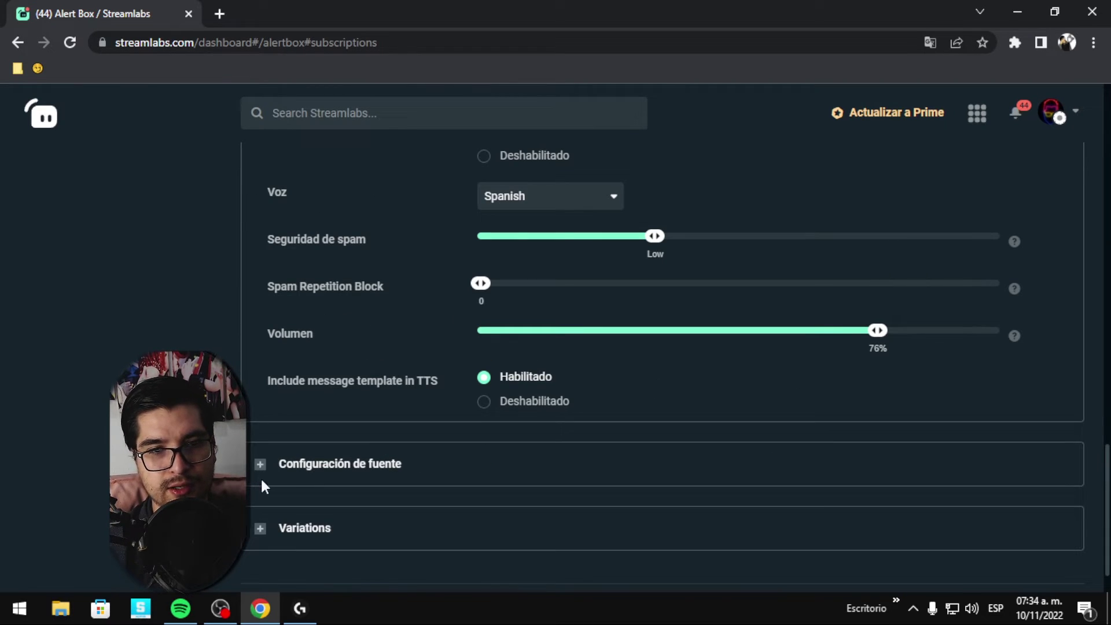
Expand the subscription alert's Variations and add a variation with default settings.
{"action": "left_click", "coordinate": [260, 529]}
{"action": "scroll", "coordinate": [263, 535], "scroll_direction": "down", "scroll_amount": 3}
{"action": "left_click", "coordinate": [383, 444]}
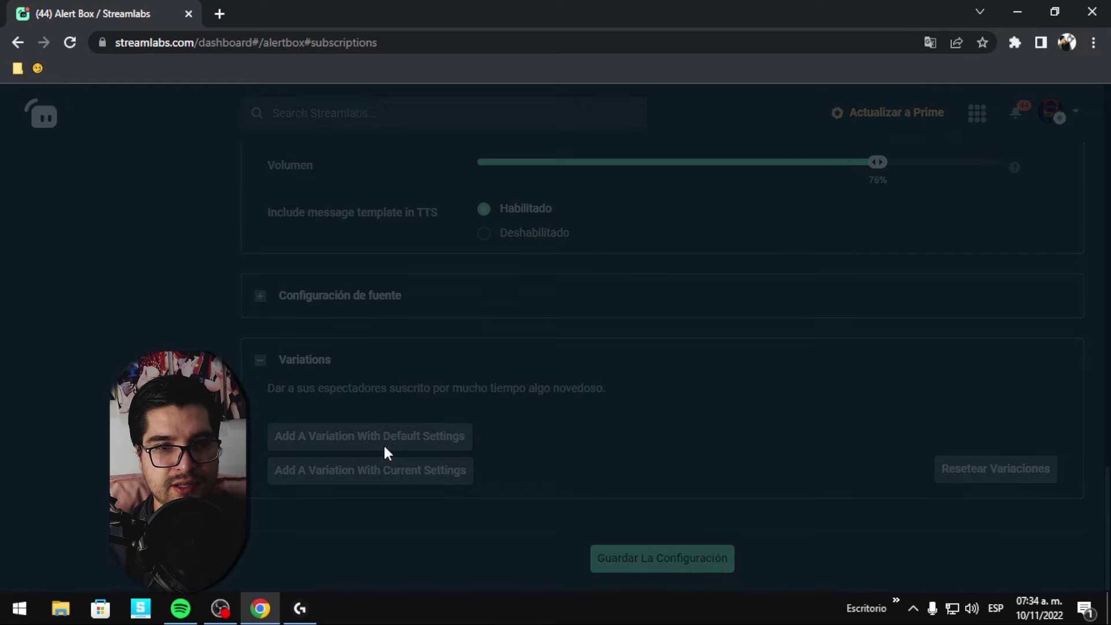
{"action": "scroll", "coordinate": [648, 321], "scroll_direction": "up", "scroll_amount": 8}
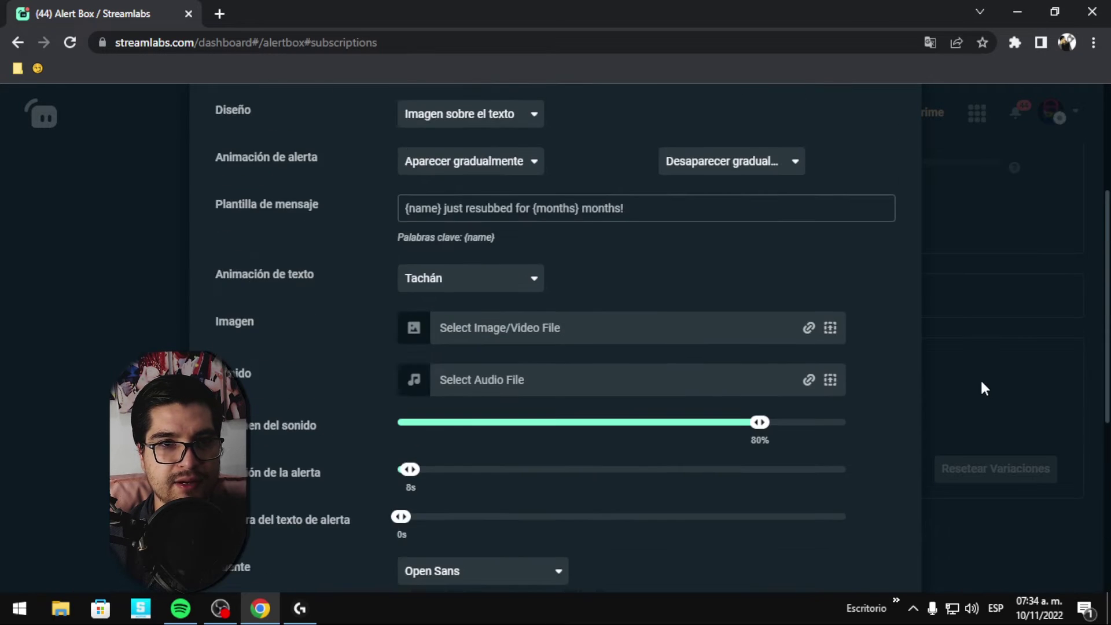
Browse the Condición options, keep Randomly, and cancel the new variation without saving.
{"action": "left_click", "coordinate": [478, 246]}
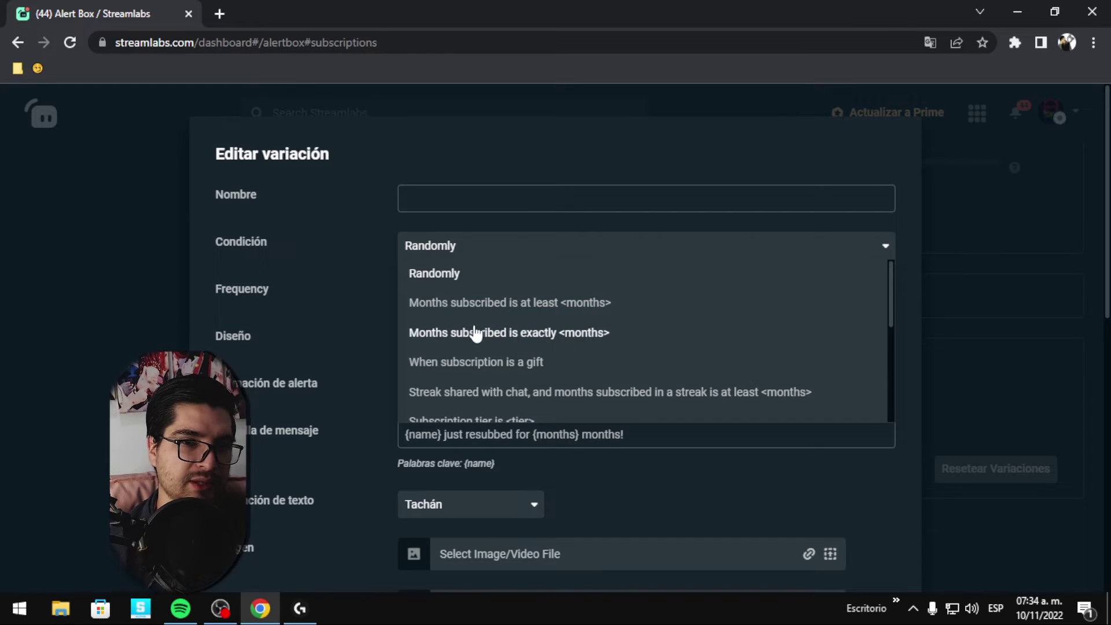
{"action": "scroll", "coordinate": [594, 369], "scroll_direction": "down", "scroll_amount": 1}
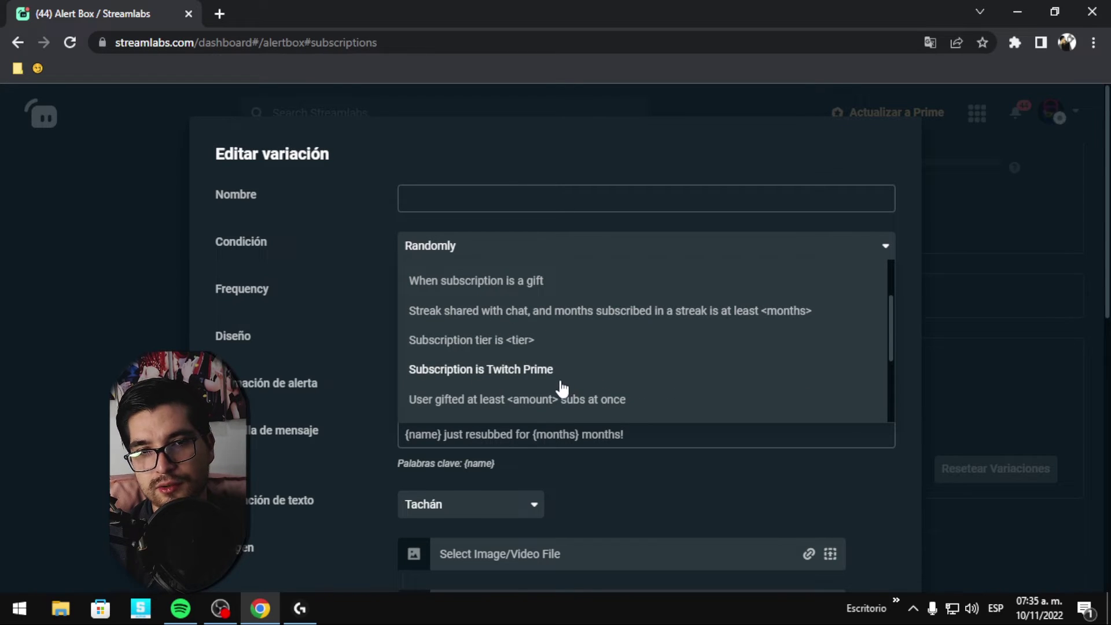
{"action": "scroll", "coordinate": [562, 389], "scroll_direction": "down", "scroll_amount": 3}
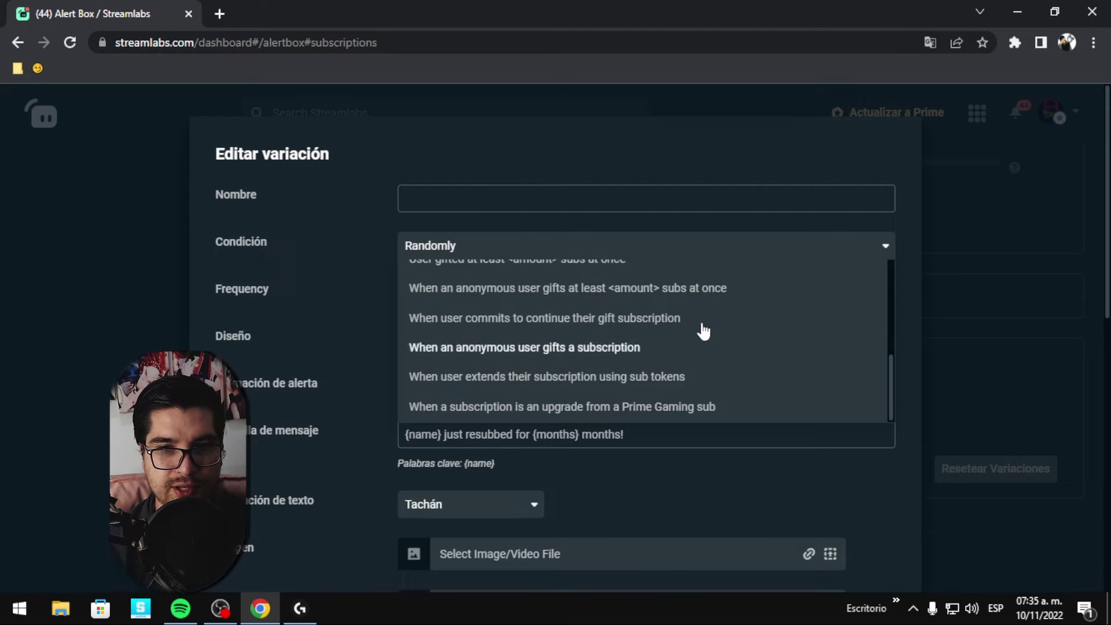
{"action": "left_click", "coordinate": [991, 307]}
{"action": "scroll", "coordinate": [989, 336], "scroll_direction": "down", "scroll_amount": 3}
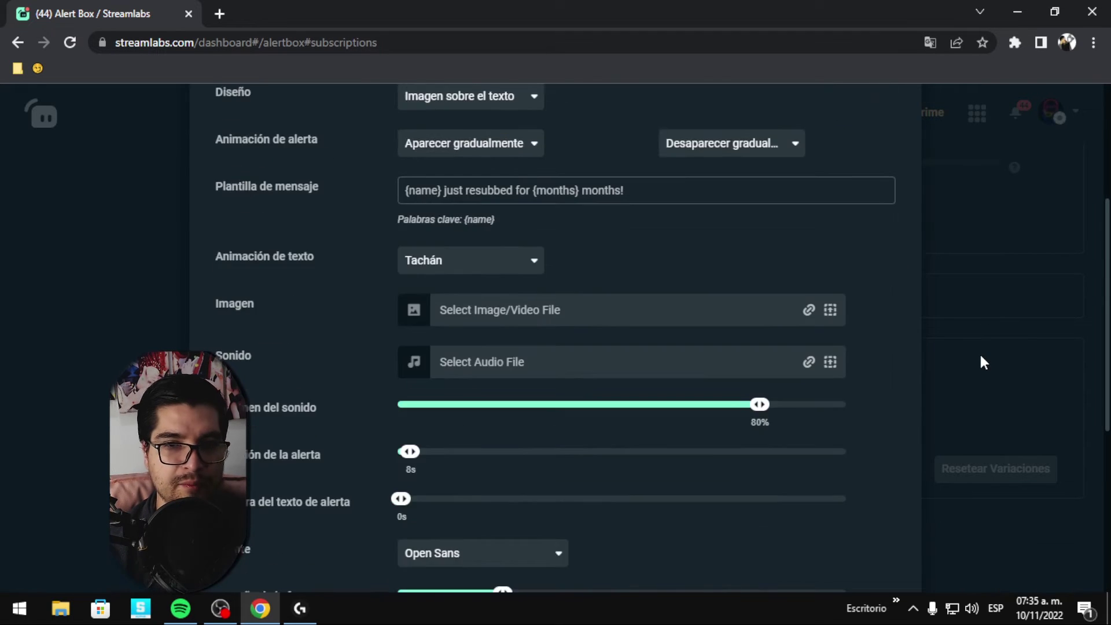
{"action": "scroll", "coordinate": [943, 203], "scroll_direction": "up", "scroll_amount": 3}
{"action": "scroll", "coordinate": [1023, 239], "scroll_direction": "down", "scroll_amount": 10}
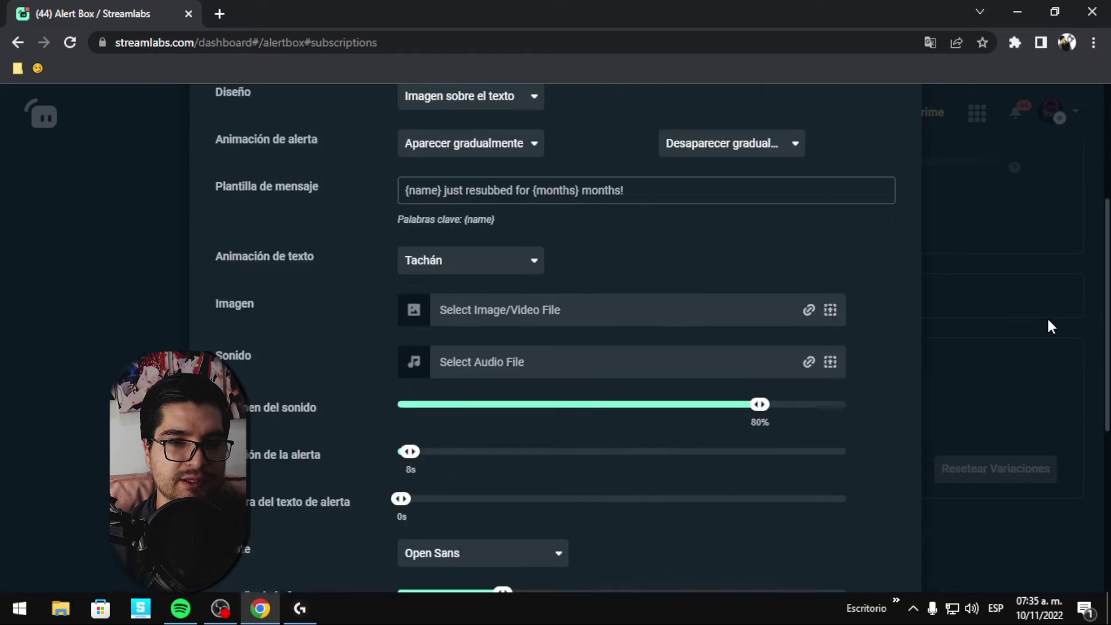
{"action": "left_click", "coordinate": [805, 527]}
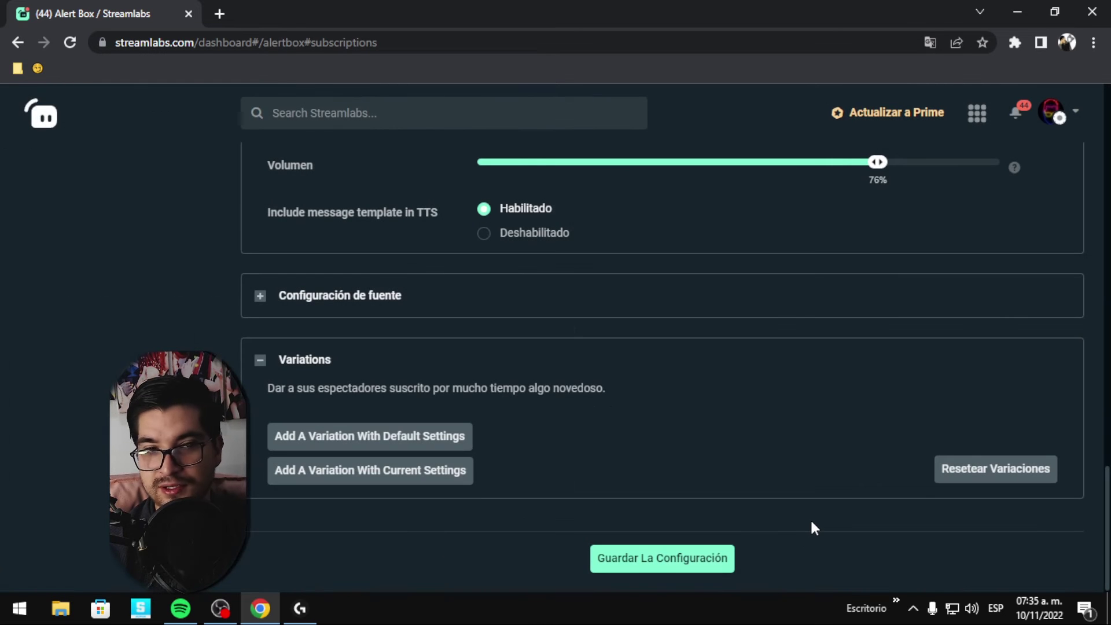
Scroll through the Donaciones alert settings, Fade In/Fade Out animations, down to the save option.
{"action": "scroll", "coordinate": [723, 443], "scroll_direction": "up", "scroll_amount": 7}
{"action": "scroll", "coordinate": [868, 423], "scroll_direction": "down", "scroll_amount": 5}
{"action": "scroll", "coordinate": [1039, 406], "scroll_direction": "down", "scroll_amount": 1}
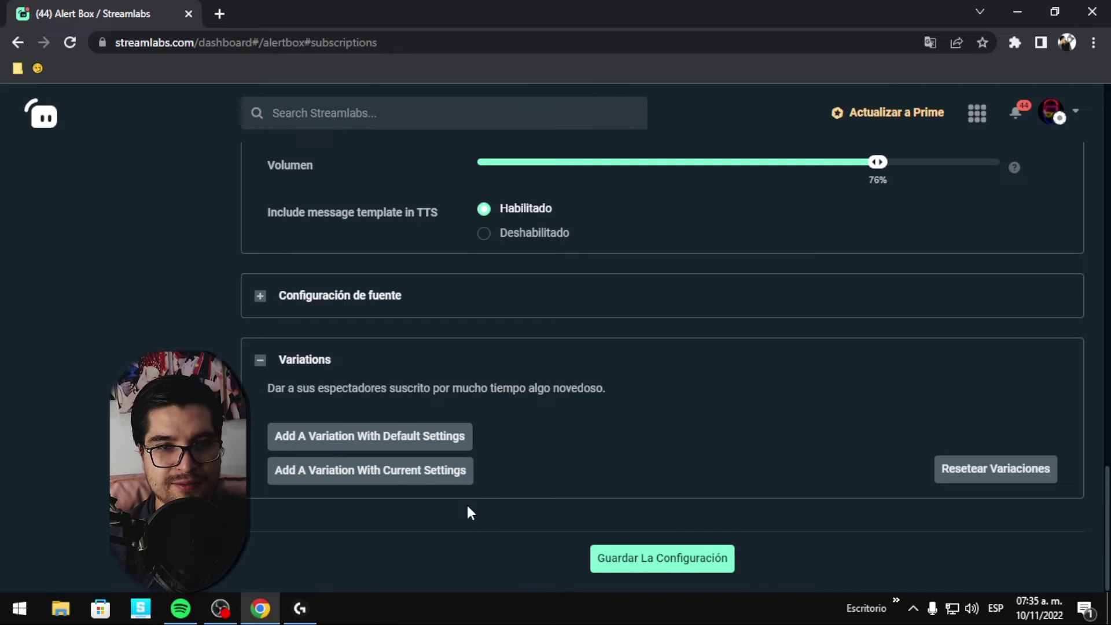
{"action": "scroll", "coordinate": [558, 465], "scroll_direction": "up", "scroll_amount": 5}
{"action": "scroll", "coordinate": [558, 465], "scroll_direction": "up", "scroll_amount": 10}
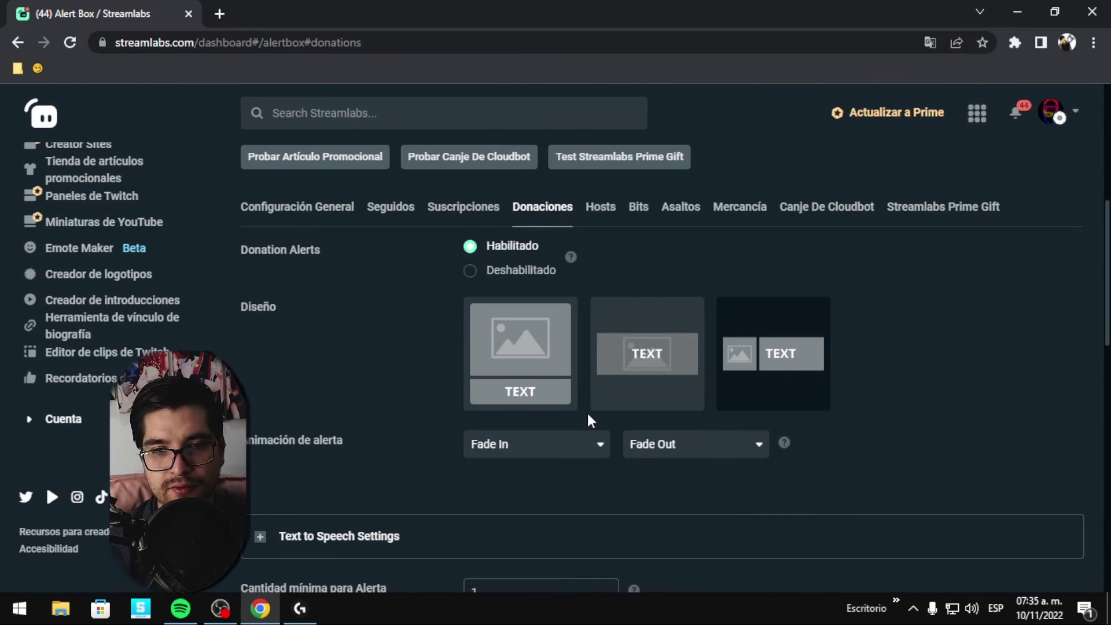
{"action": "scroll", "coordinate": [340, 398], "scroll_direction": "down", "scroll_amount": 3}
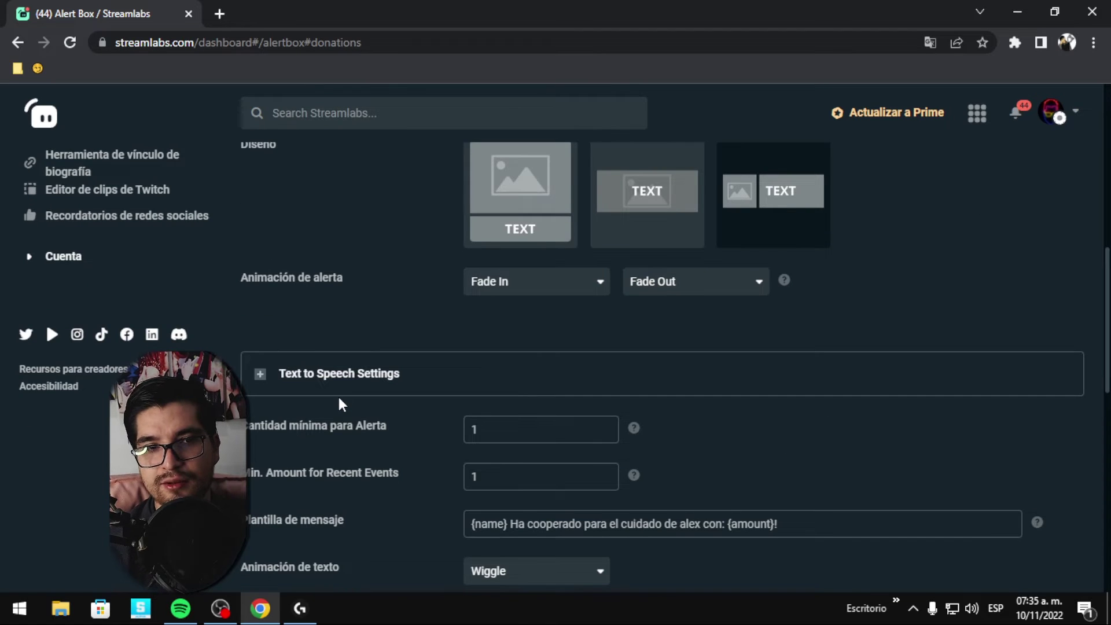
{"action": "scroll", "coordinate": [339, 397], "scroll_direction": "up", "scroll_amount": 3}
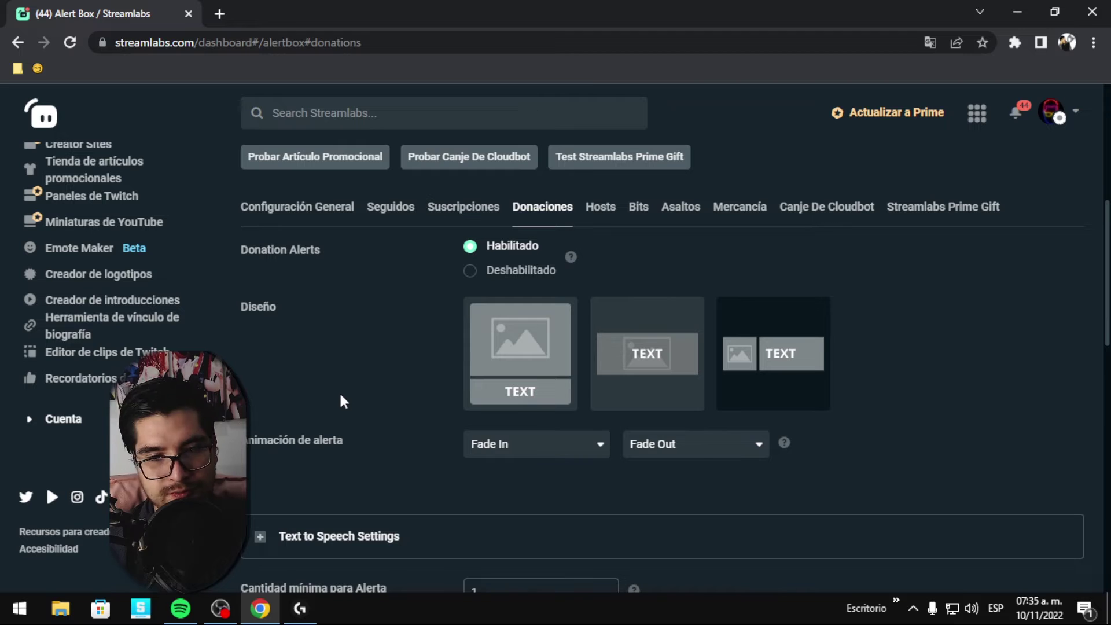
{"action": "scroll", "coordinate": [371, 382], "scroll_direction": "down", "scroll_amount": 10}
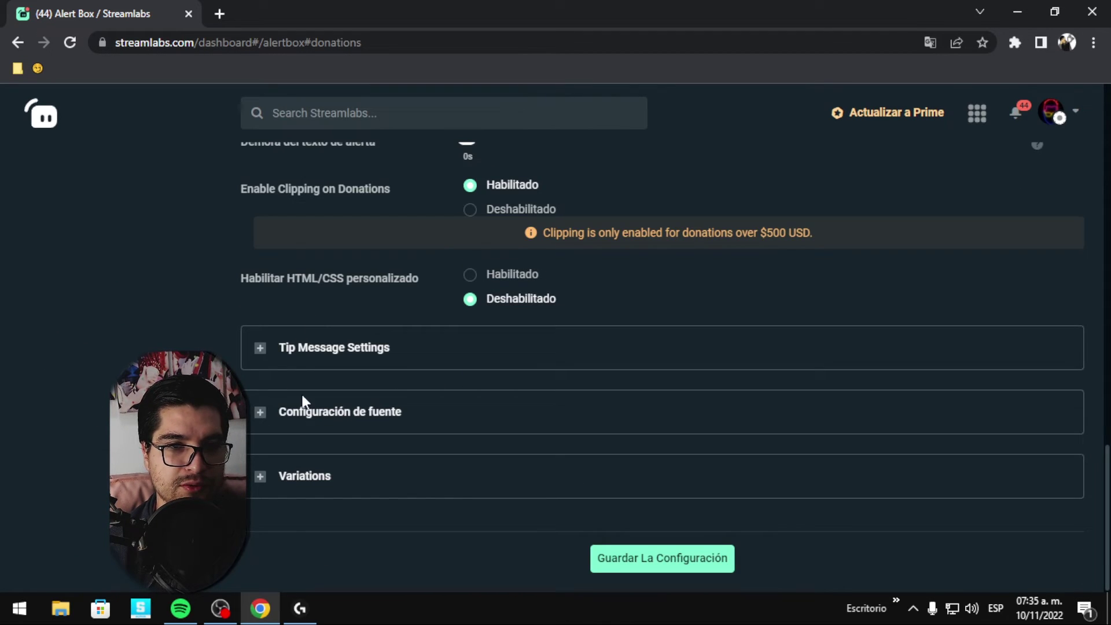
{"action": "scroll", "coordinate": [302, 401], "scroll_direction": "up", "scroll_amount": 12}
{"action": "scroll", "coordinate": [427, 417], "scroll_direction": "down", "scroll_amount": 3}
{"action": "scroll", "coordinate": [551, 435], "scroll_direction": "up", "scroll_amount": 4}
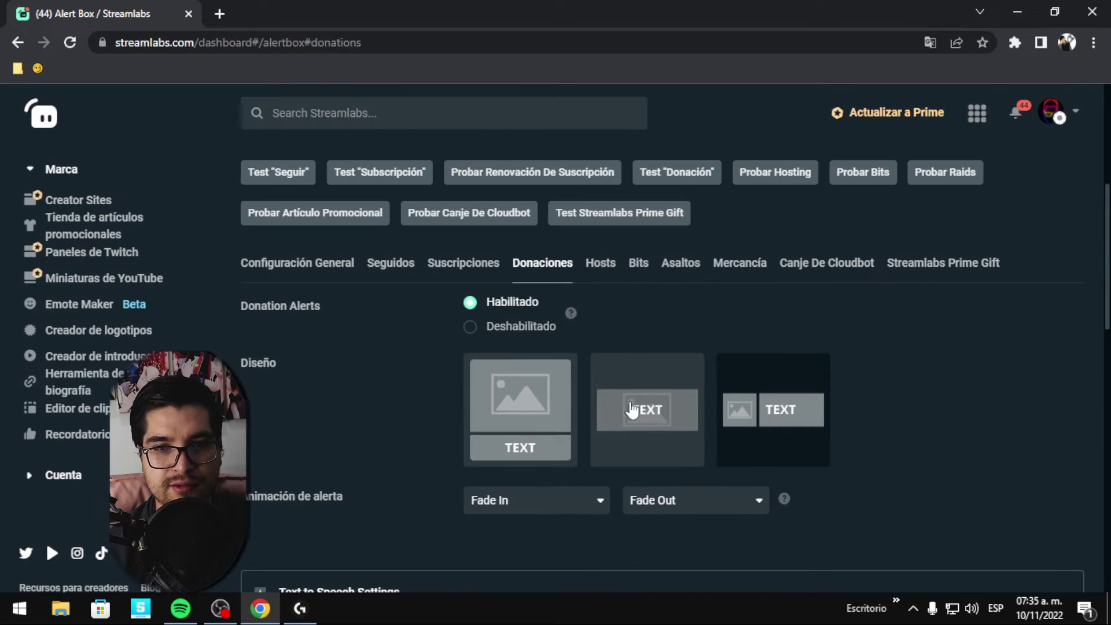
Look through the Hosts and Bits alert settings, ending on the Asaltos tab.
{"action": "left_click", "coordinate": [631, 276]}
{"action": "scroll", "coordinate": [608, 341], "scroll_direction": "down", "scroll_amount": 6}
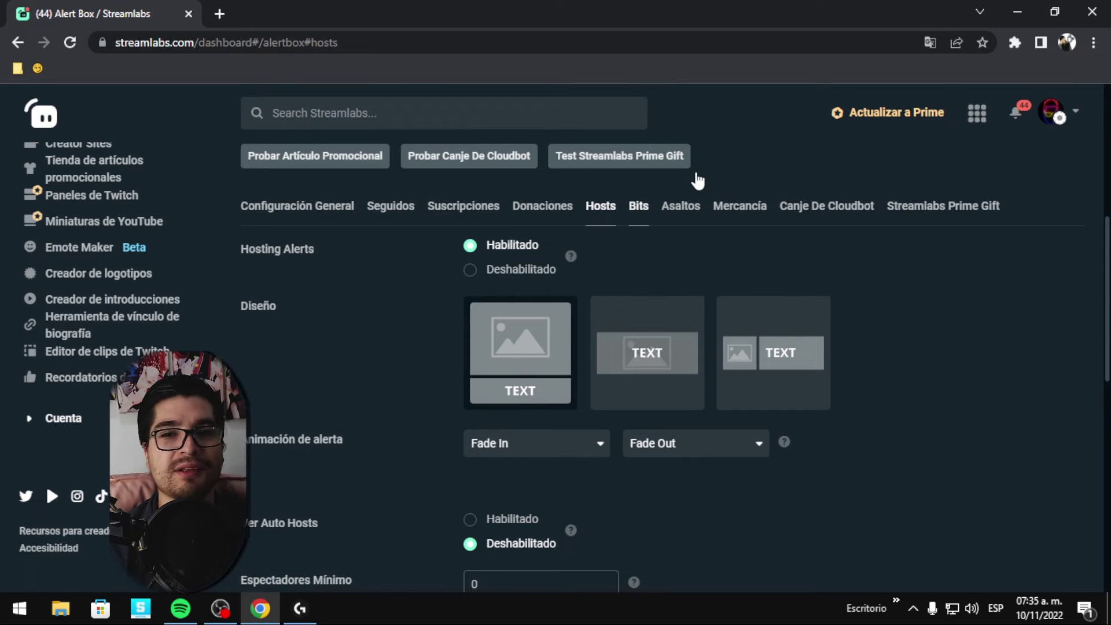
{"action": "left_click", "coordinate": [639, 206]}
{"action": "scroll", "coordinate": [1004, 341], "scroll_direction": "down", "scroll_amount": 10}
{"action": "scroll", "coordinate": [1005, 341], "scroll_direction": "down", "scroll_amount": 9}
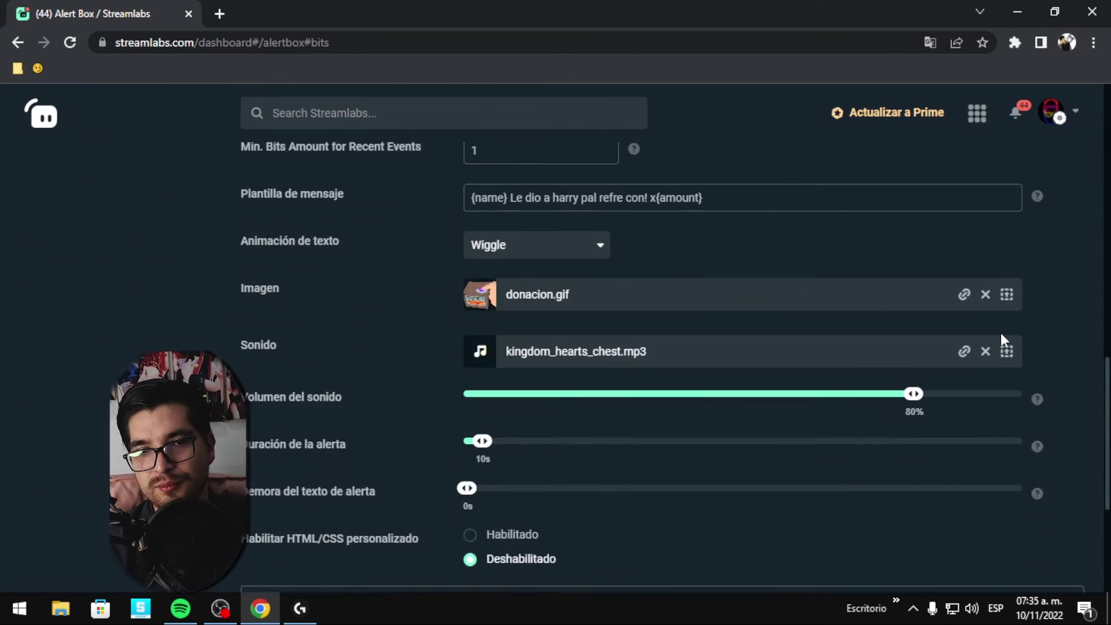
{"action": "scroll", "coordinate": [603, 320], "scroll_direction": "up", "scroll_amount": 8}
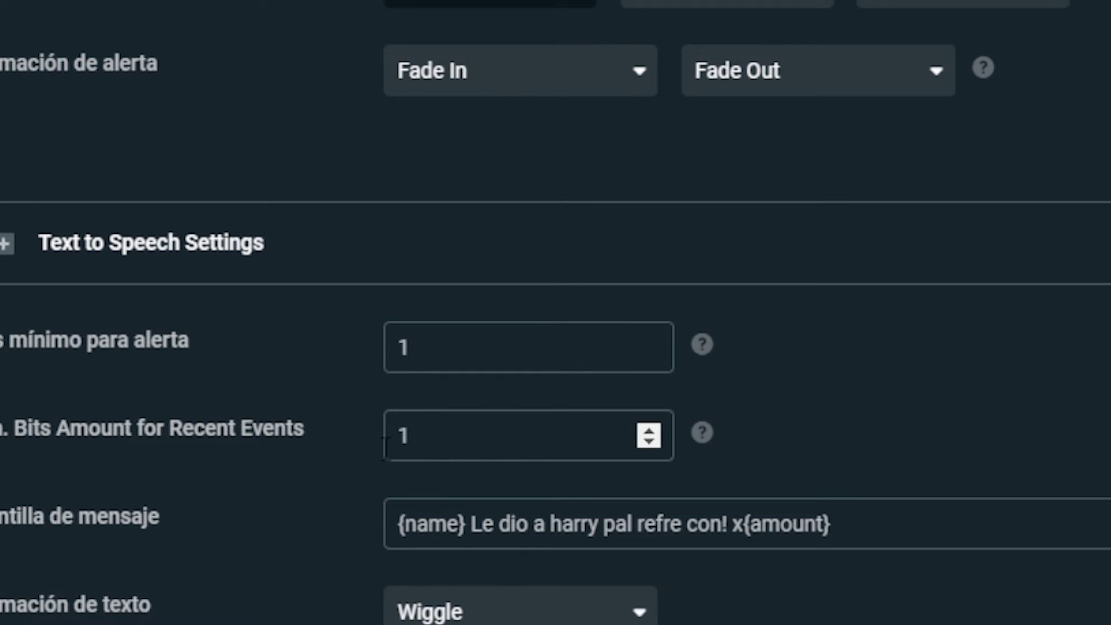
{"action": "scroll", "coordinate": [241, 455], "scroll_direction": "down", "scroll_amount": 4}
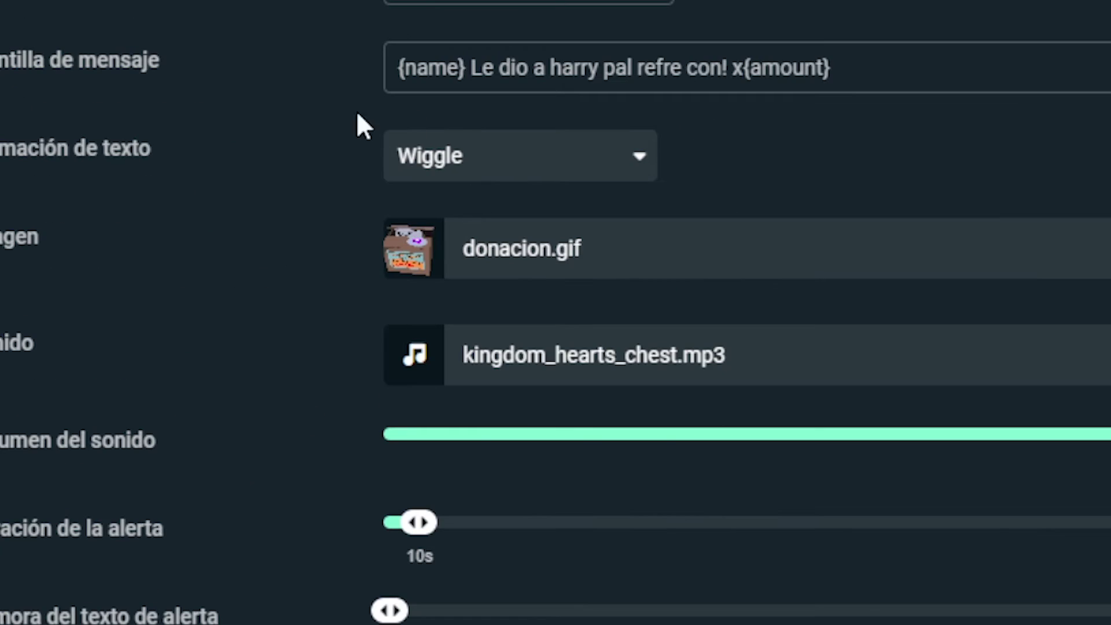
{"action": "scroll", "coordinate": [204, 301], "scroll_direction": "down", "scroll_amount": 1}
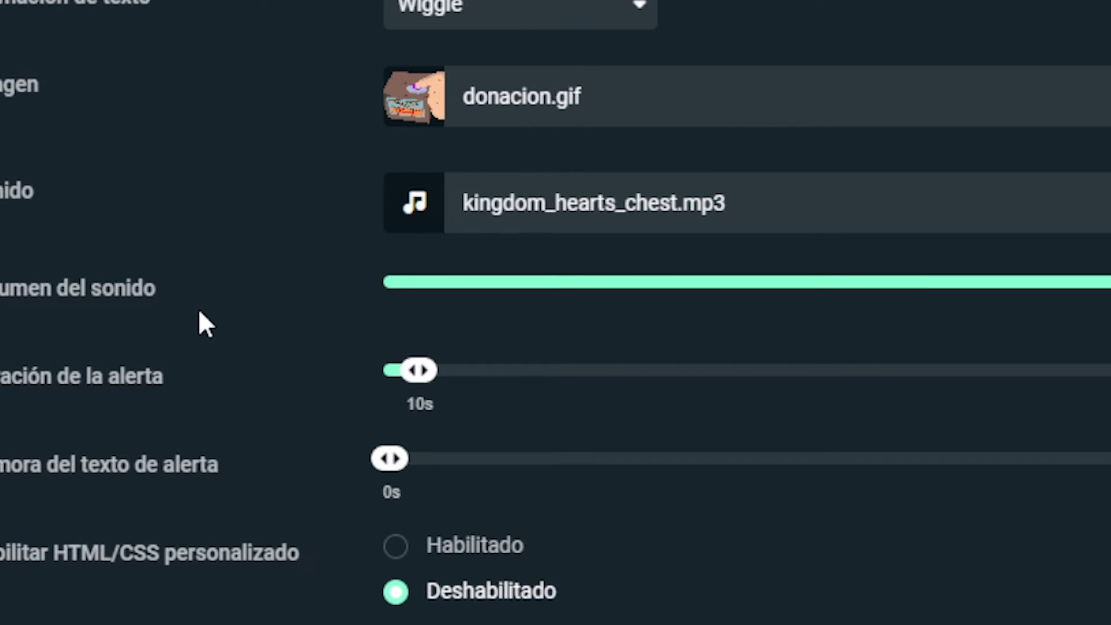
{"action": "scroll", "coordinate": [200, 316], "scroll_direction": "down", "scroll_amount": 3}
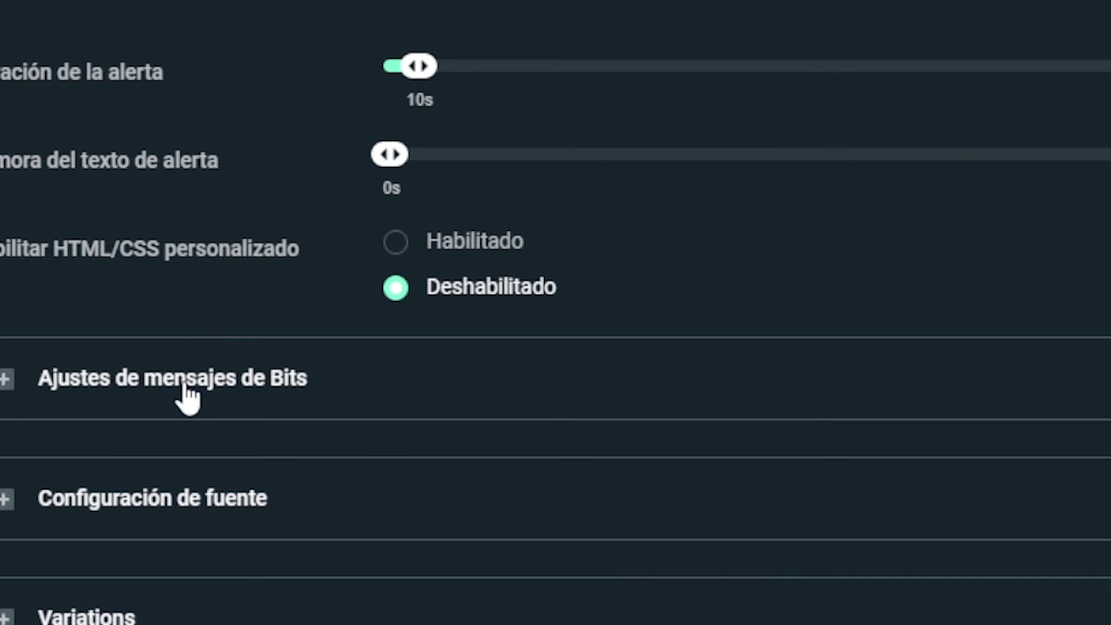
{"action": "scroll", "coordinate": [510, 419], "scroll_direction": "up", "scroll_amount": 10}
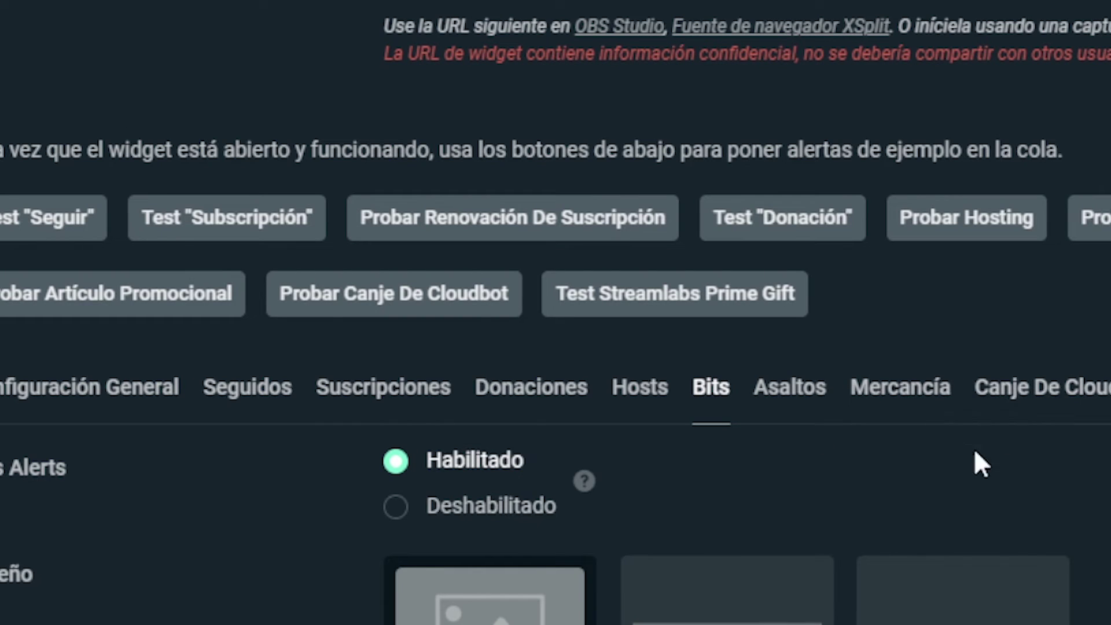
{"action": "left_click", "coordinate": [824, 401]}
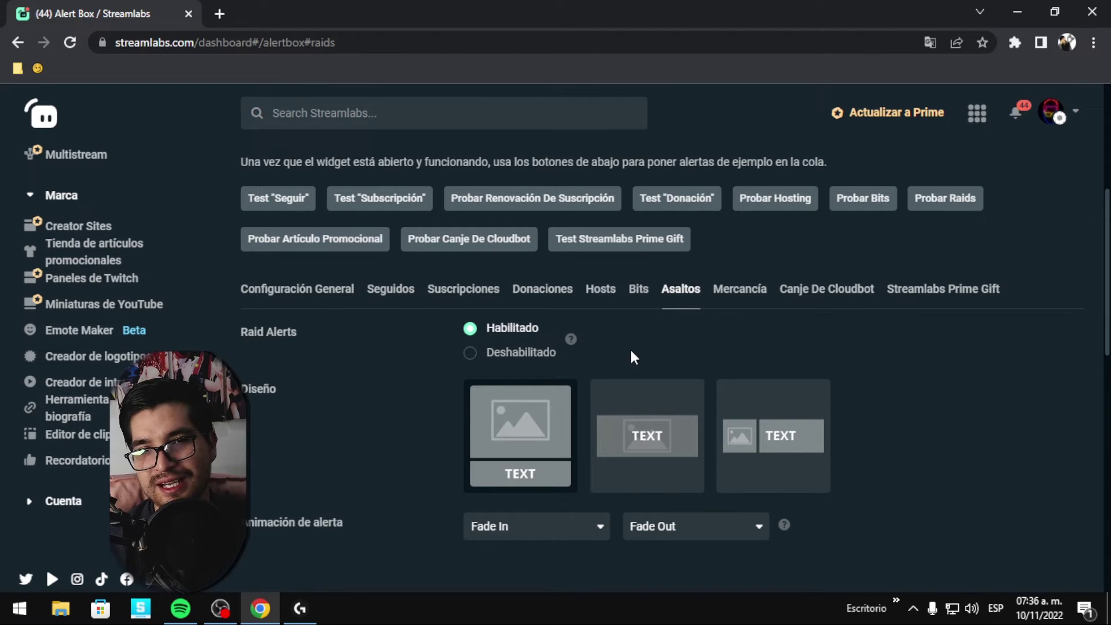
Check the raid alert's like.gif image, 50% volume and 8s duration, then save the Alert Box settings.
{"action": "scroll", "coordinate": [503, 354], "scroll_direction": "down", "scroll_amount": 8}
{"action": "scroll", "coordinate": [480, 365], "scroll_direction": "down", "scroll_amount": 4}
{"action": "scroll", "coordinate": [425, 370], "scroll_direction": "up", "scroll_amount": 10}
{"action": "scroll", "coordinate": [799, 385], "scroll_direction": "down", "scroll_amount": 5}
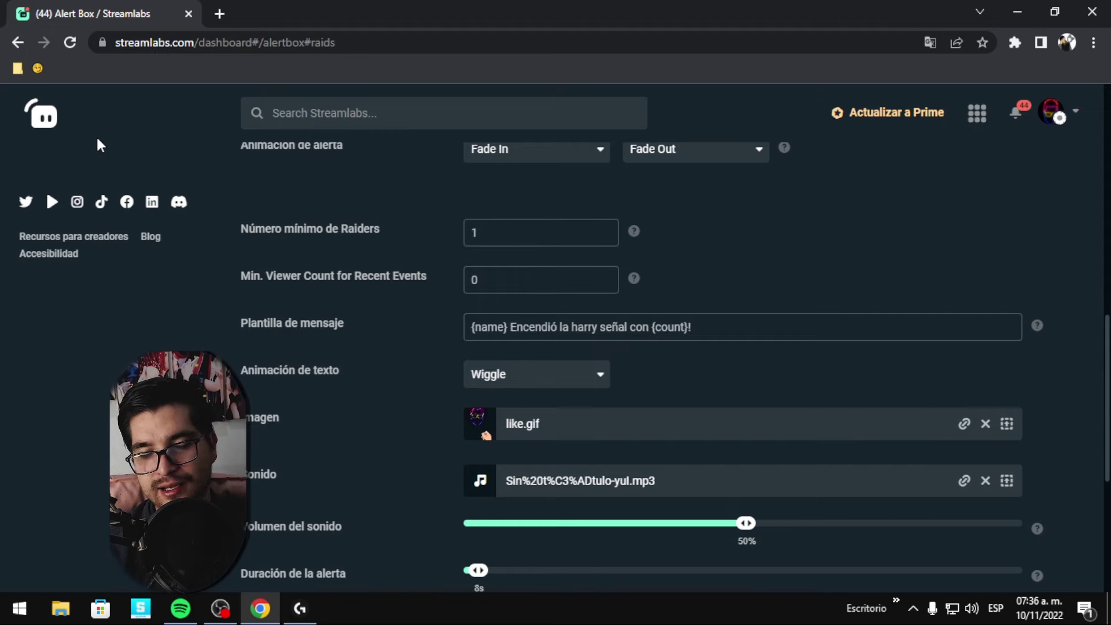
{"action": "scroll", "coordinate": [646, 306], "scroll_direction": "up", "scroll_amount": 4}
{"action": "scroll", "coordinate": [449, 313], "scroll_direction": "down", "scroll_amount": 10}
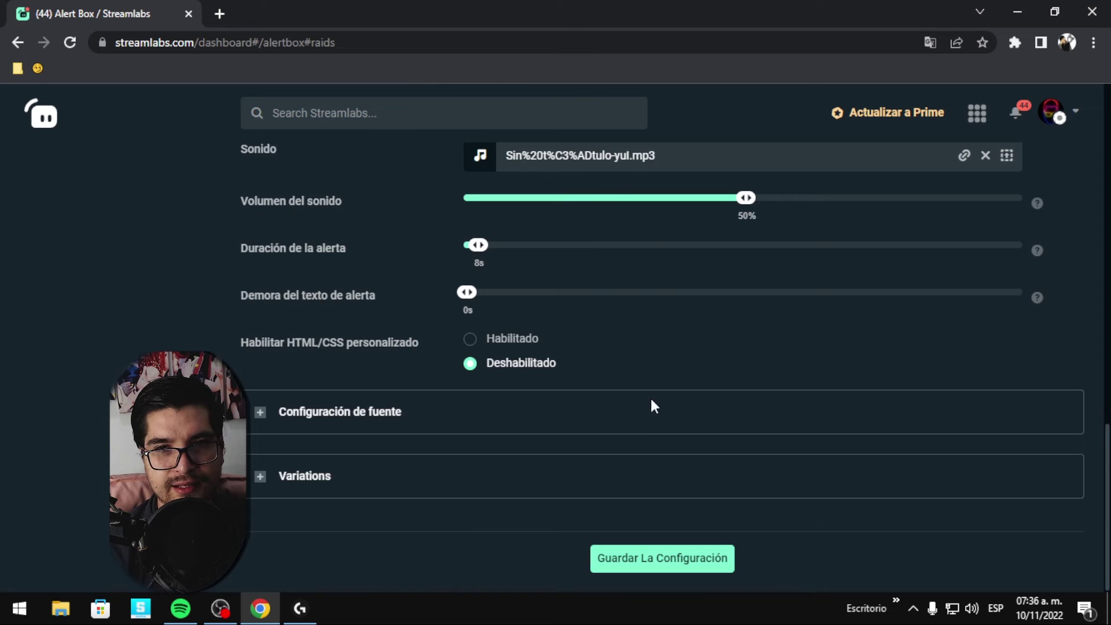
{"action": "scroll", "coordinate": [666, 371], "scroll_direction": "up", "scroll_amount": 7}
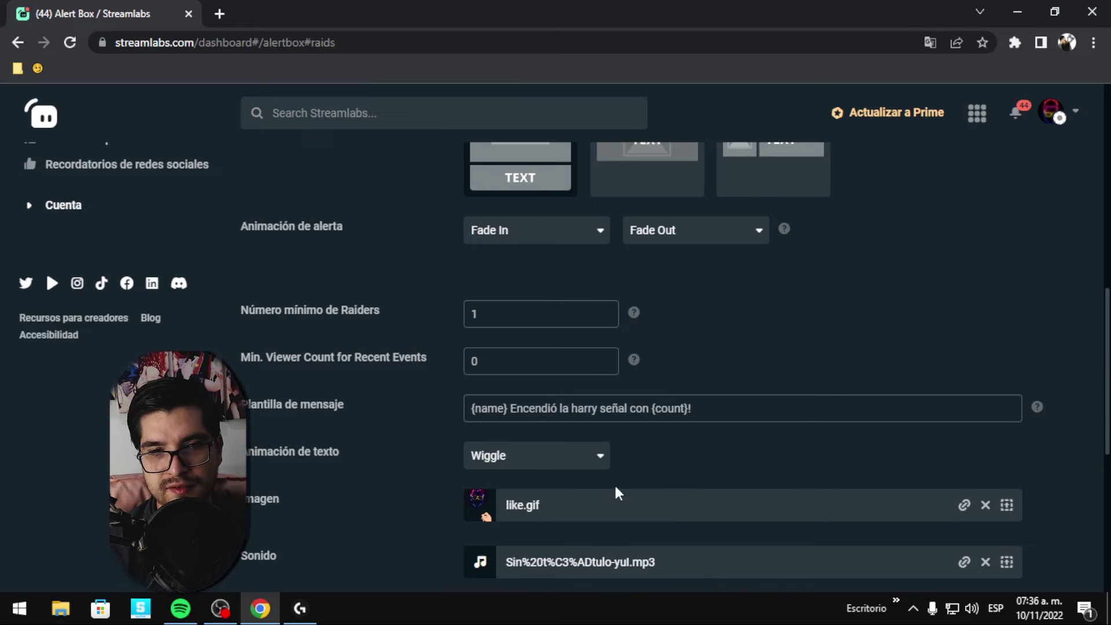
{"action": "scroll", "coordinate": [807, 280], "scroll_direction": "up", "scroll_amount": 6}
{"action": "scroll", "coordinate": [1029, 301], "scroll_direction": "down", "scroll_amount": 13}
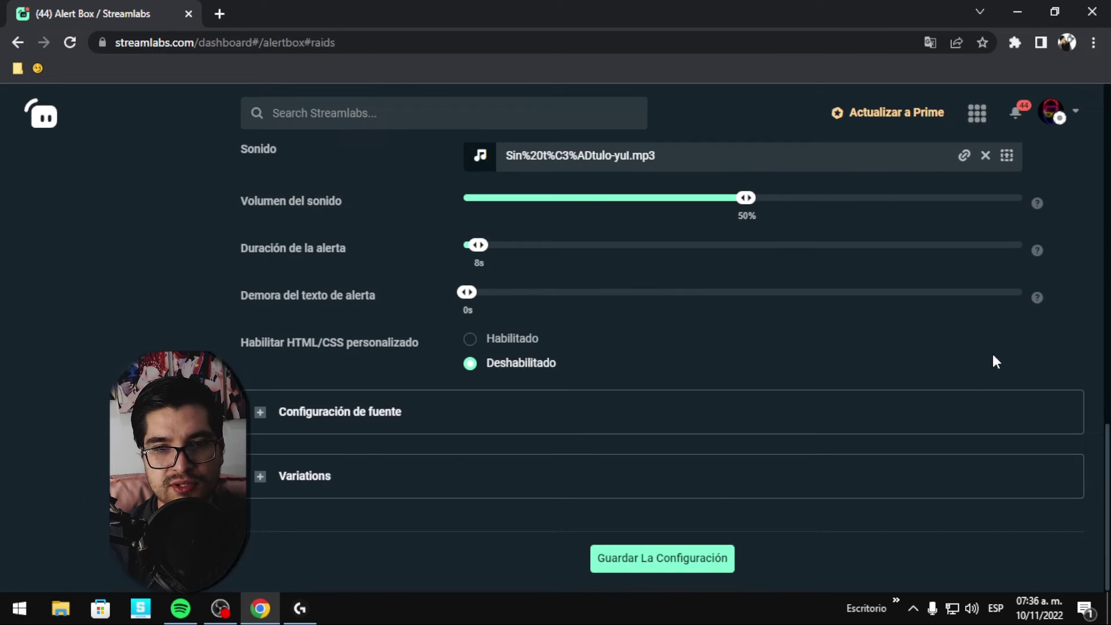
{"action": "left_click", "coordinate": [635, 559]}
{"action": "scroll", "coordinate": [756, 565], "scroll_direction": "up", "scroll_amount": 15}
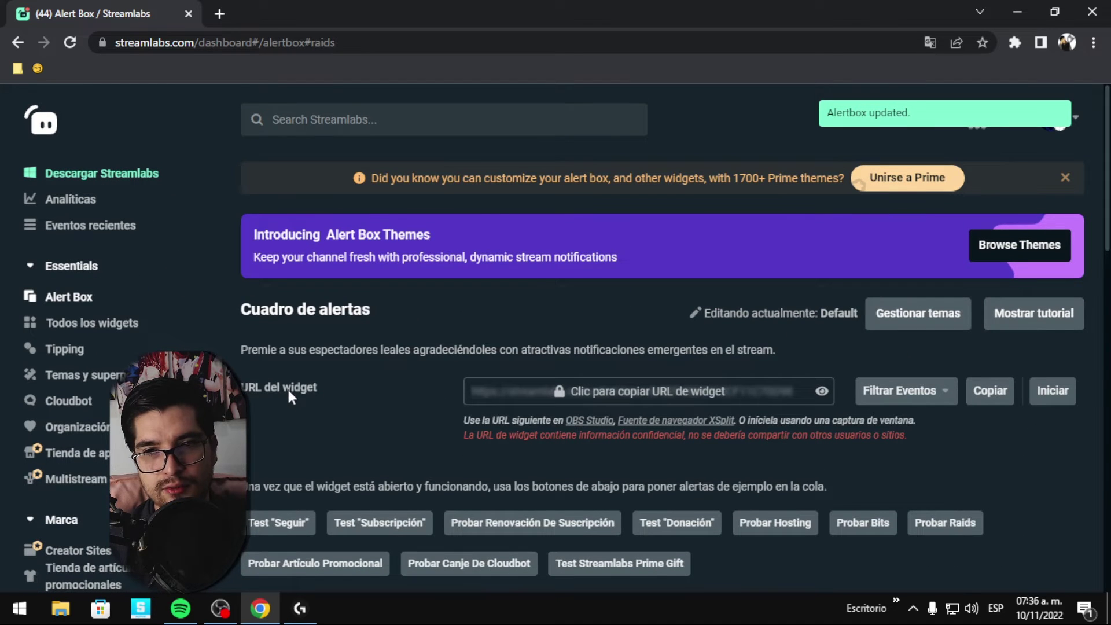
{"action": "left_click", "coordinate": [991, 393]}
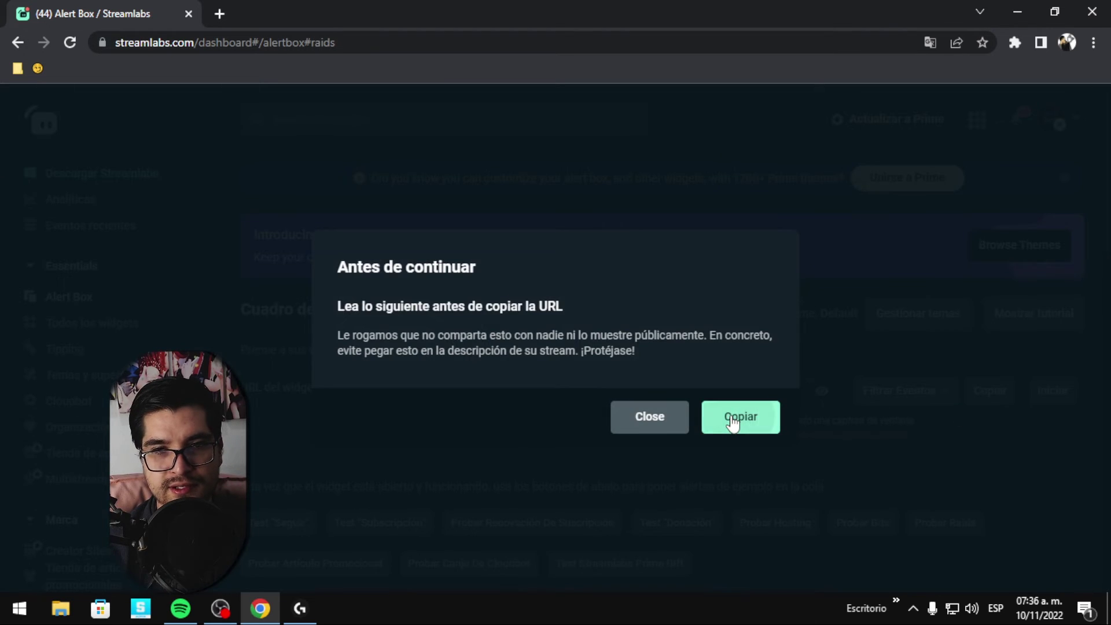
{"action": "left_click", "coordinate": [735, 417]}
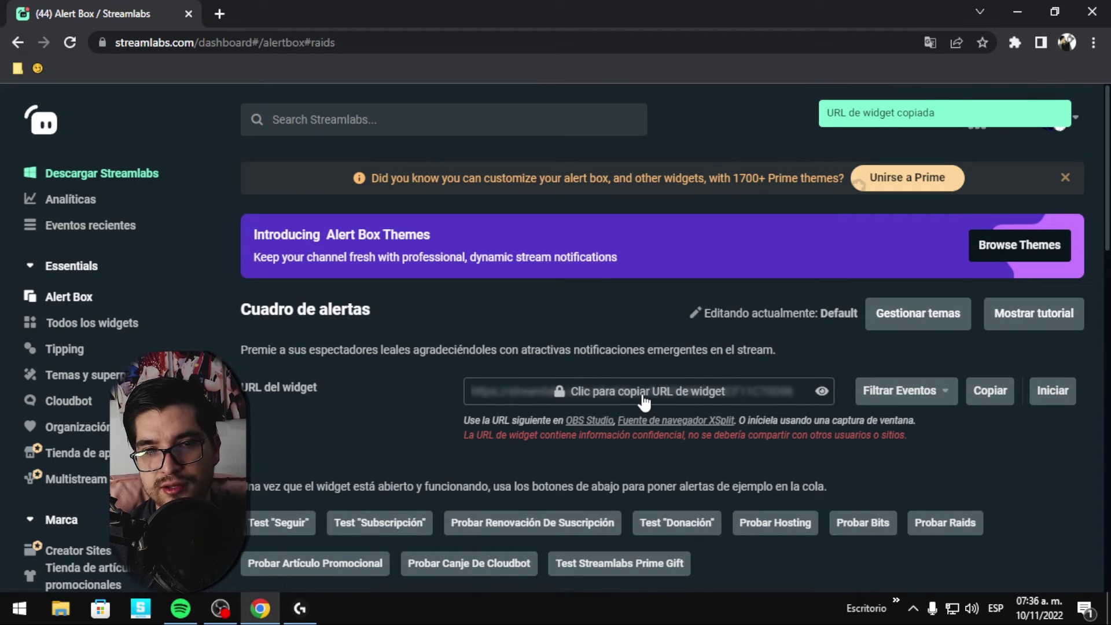
{"action": "scroll", "coordinate": [723, 398], "scroll_direction": "down", "scroll_amount": 1}
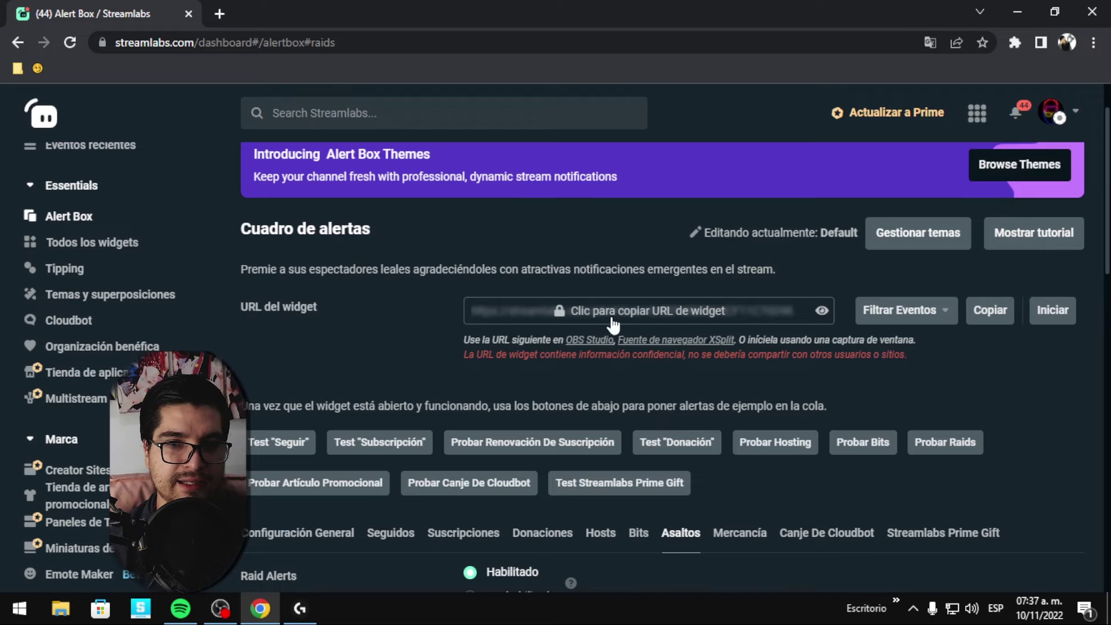
{"action": "scroll", "coordinate": [734, 450], "scroll_direction": "down", "scroll_amount": 1}
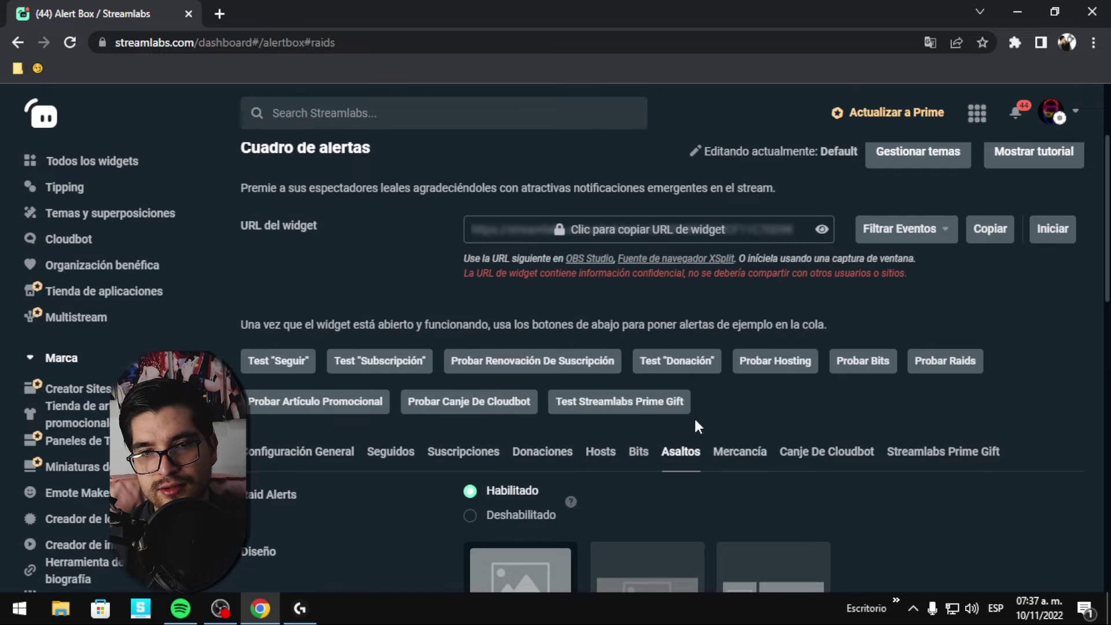
{"action": "scroll", "coordinate": [697, 426], "scroll_direction": "up", "scroll_amount": 1}
{"action": "scroll", "coordinate": [825, 326], "scroll_direction": "down", "scroll_amount": 1}
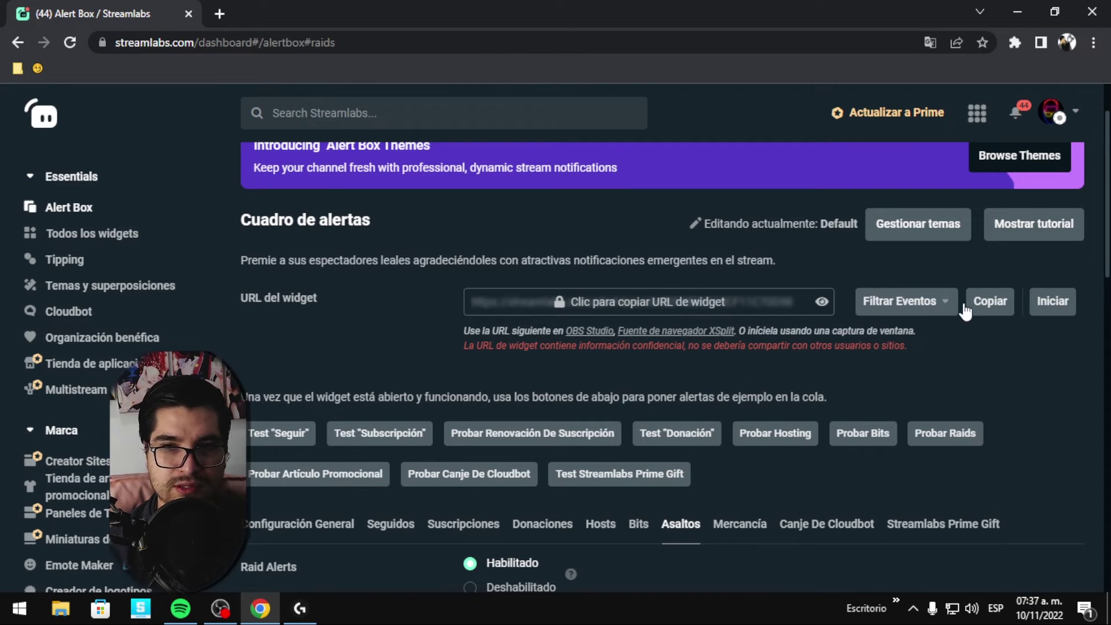
In OBS, add a new Navegador (browser) source named 'alertassl'.
{"action": "left_click", "coordinate": [220, 608]}
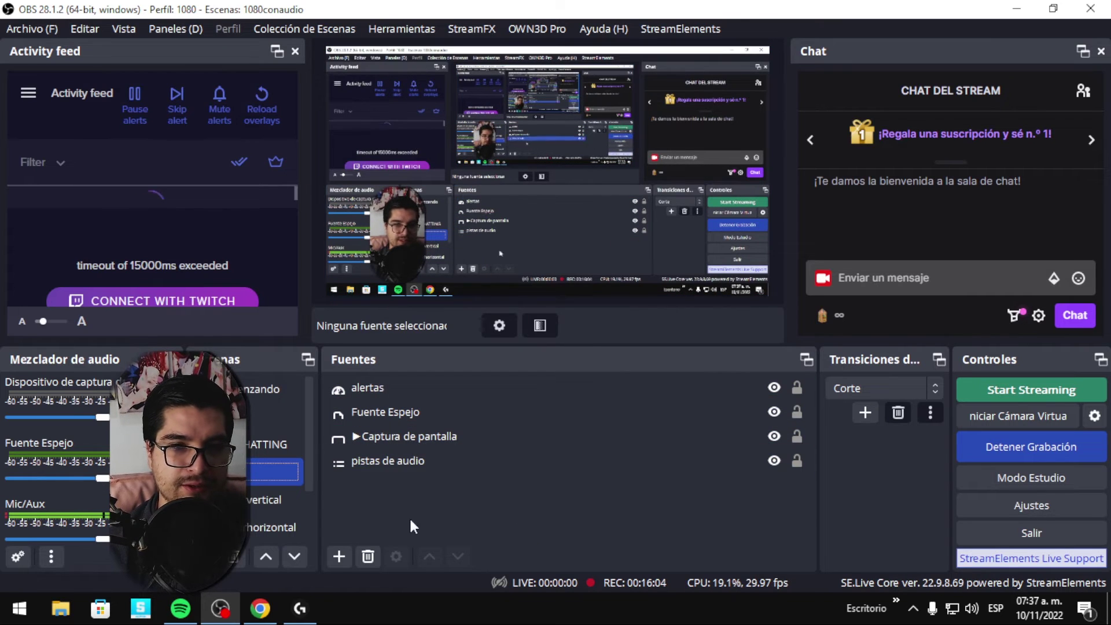
{"action": "left_click", "coordinate": [339, 557]}
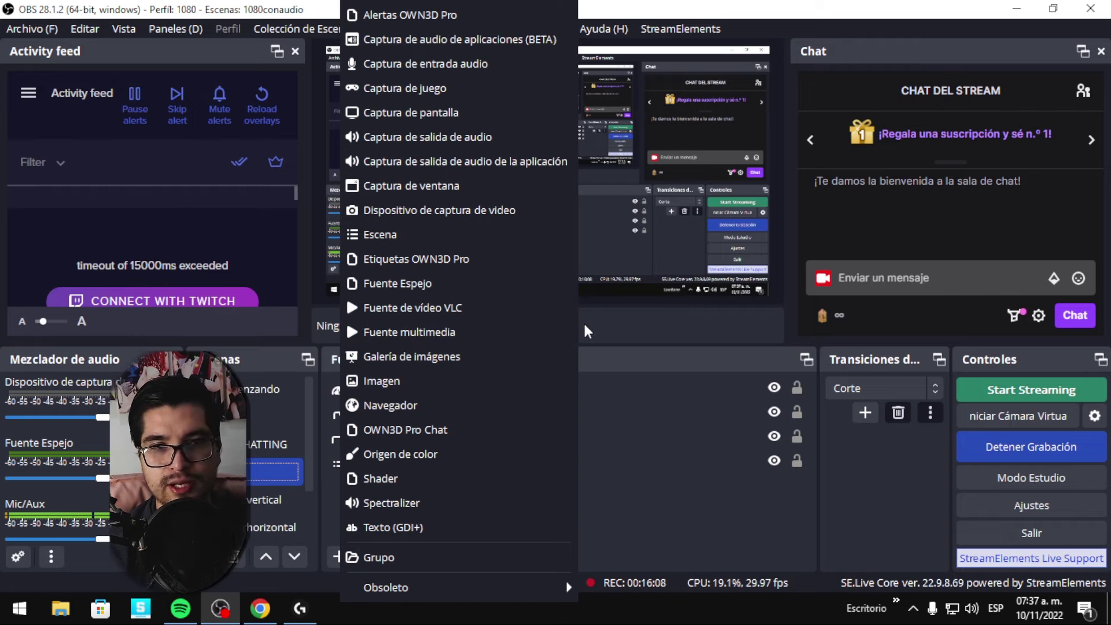
{"action": "left_click", "coordinate": [452, 401]}
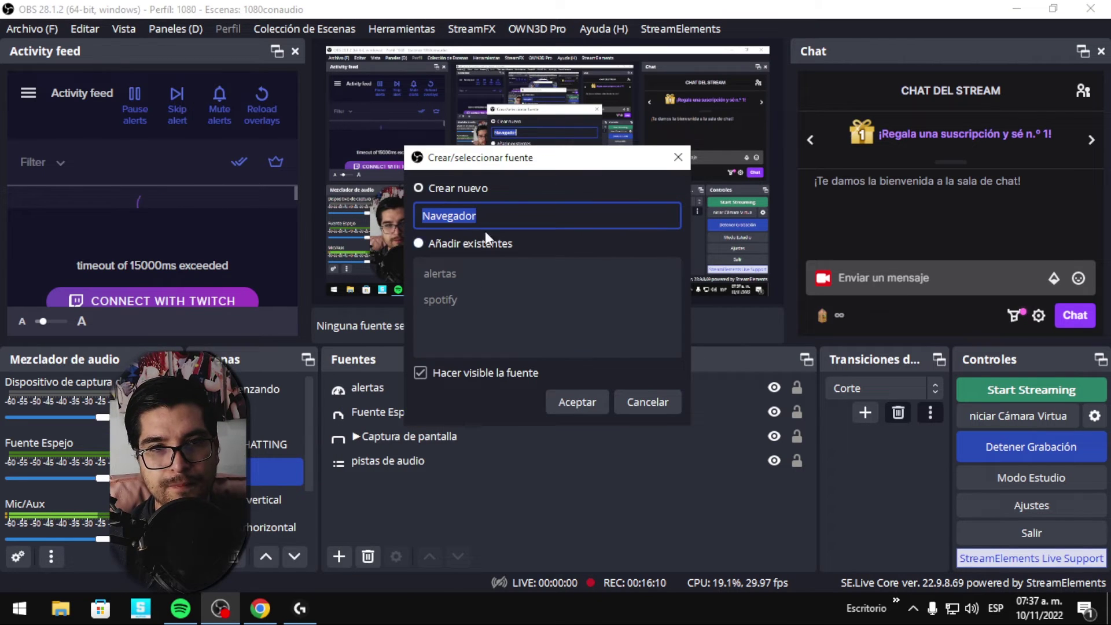
{"action": "left_click_drag", "start_coordinate": [520, 163], "coordinate": [606, 148]}
{"action": "type", "text": "alertas"}
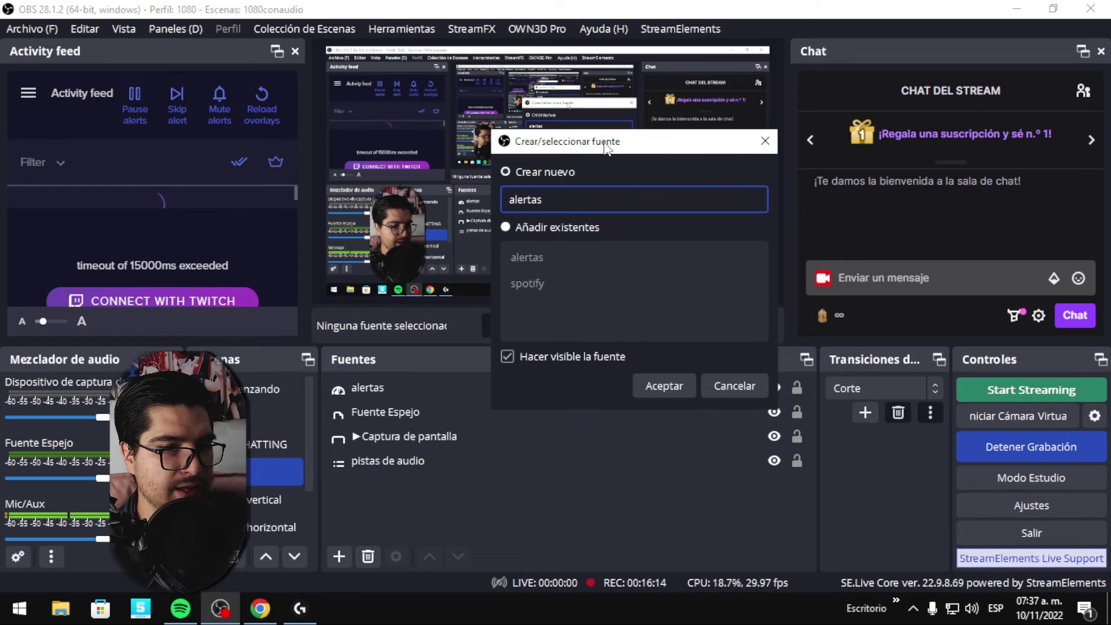
{"action": "type", "text": "sl"}
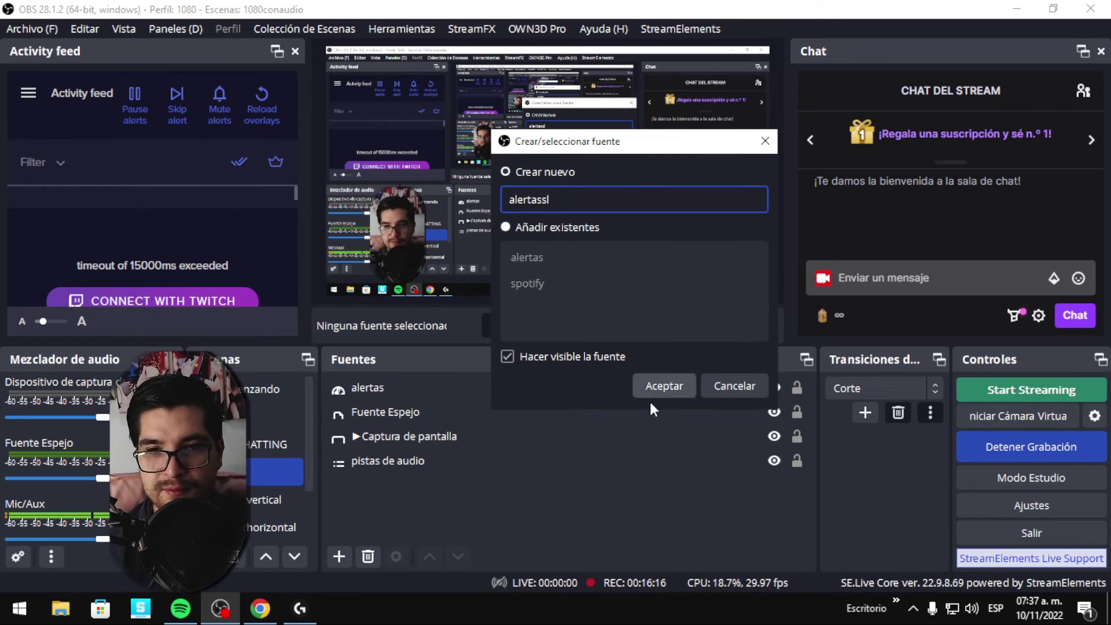
{"action": "left_click", "coordinate": [655, 394]}
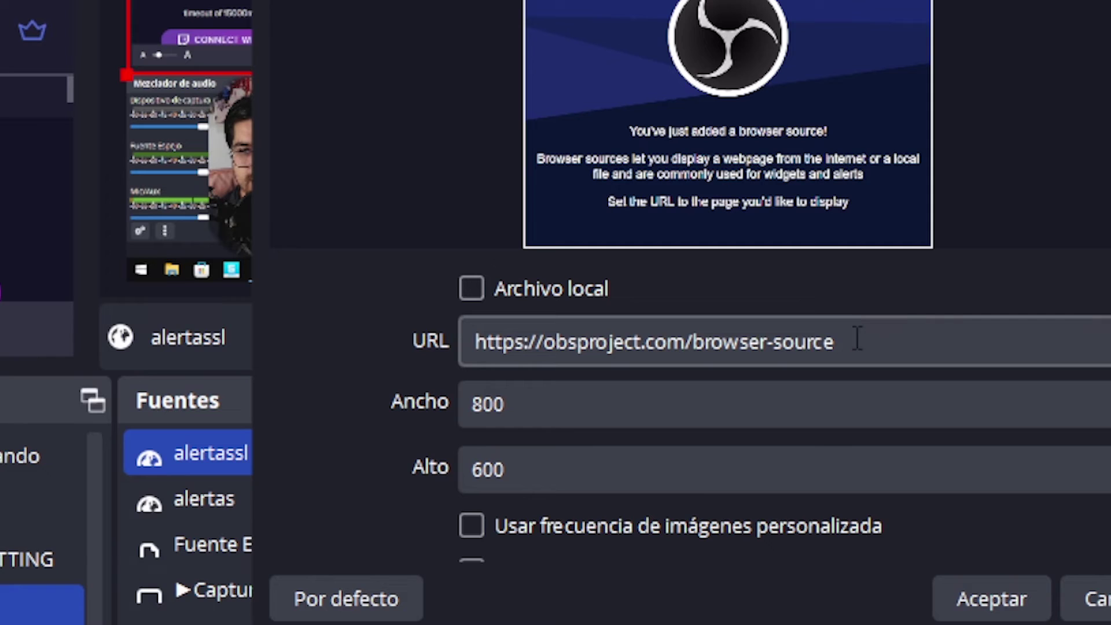
Replace alertassl's URL with the pasted alert box widget URL, accept, and reposition it in the preview.
{"action": "triple_click", "coordinate": [897, 344]}
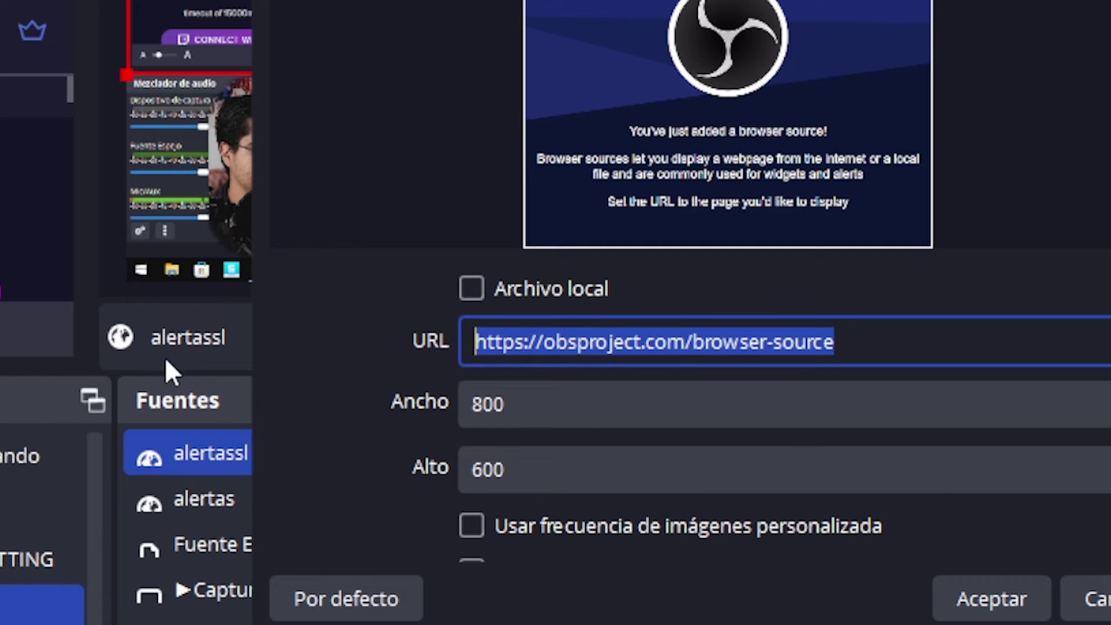
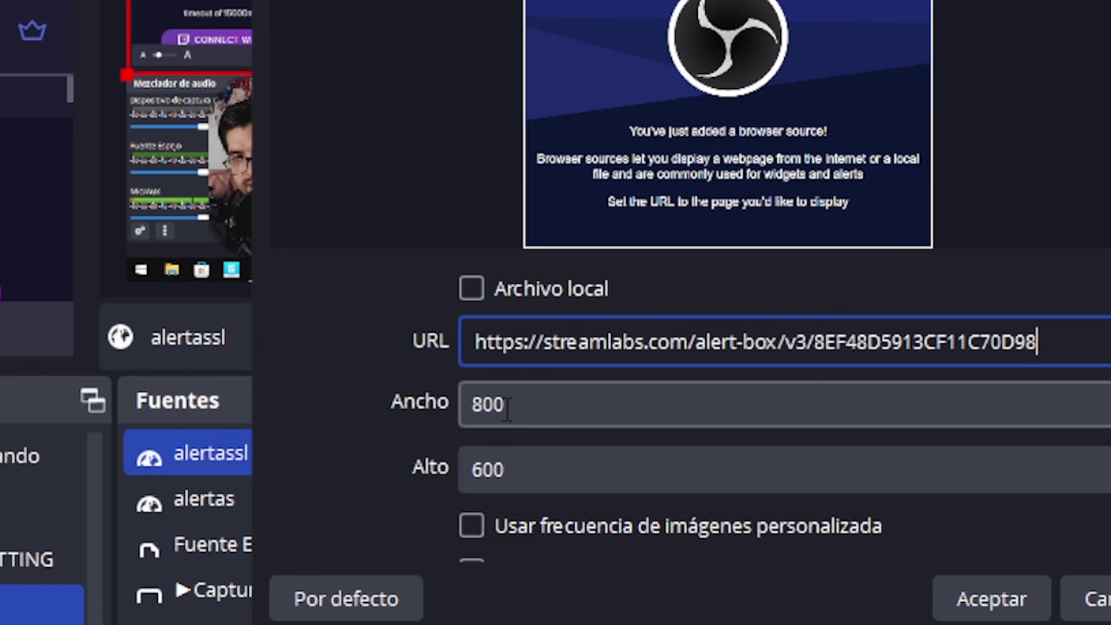
{"action": "scroll", "coordinate": [382, 489], "scroll_direction": "down", "scroll_amount": 3}
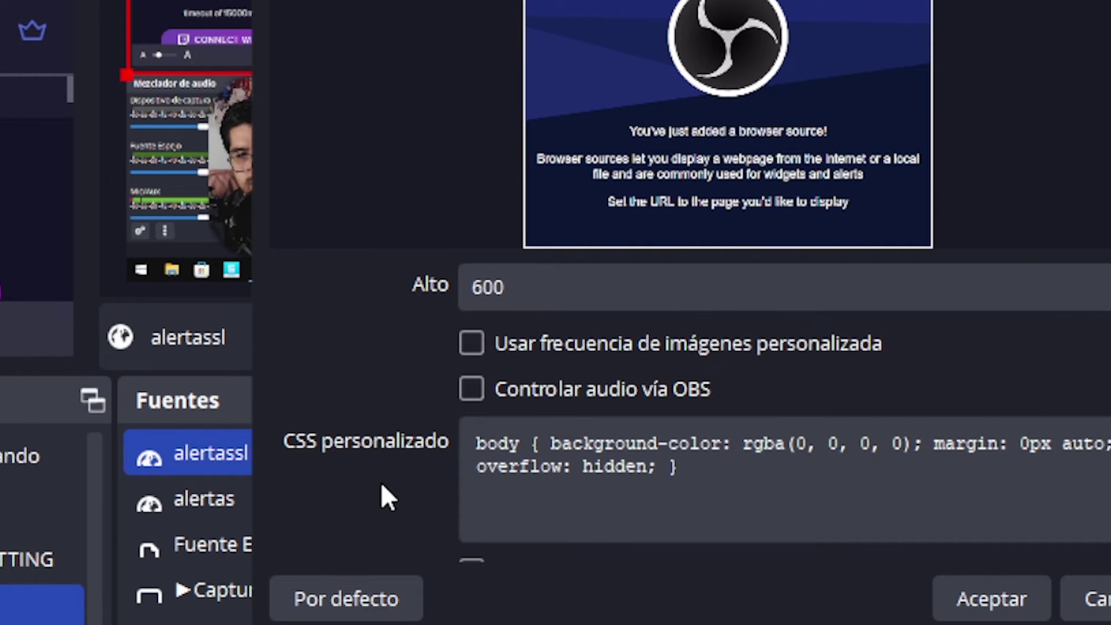
{"action": "scroll", "coordinate": [380, 473], "scroll_direction": "up", "scroll_amount": 1}
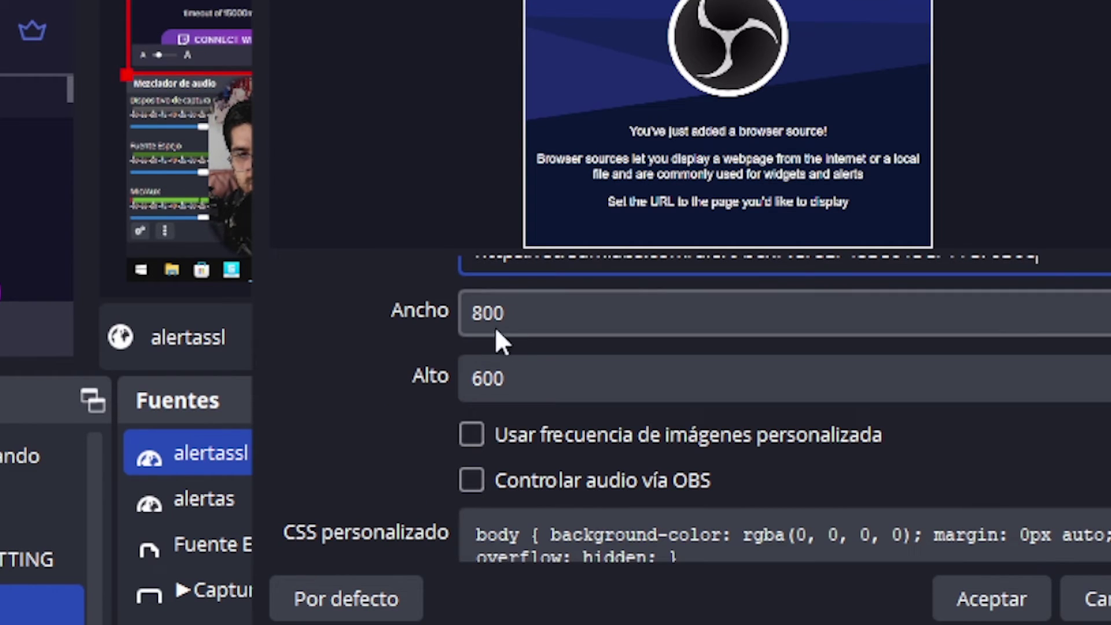
{"action": "scroll", "coordinate": [376, 460], "scroll_direction": "down", "scroll_amount": 3}
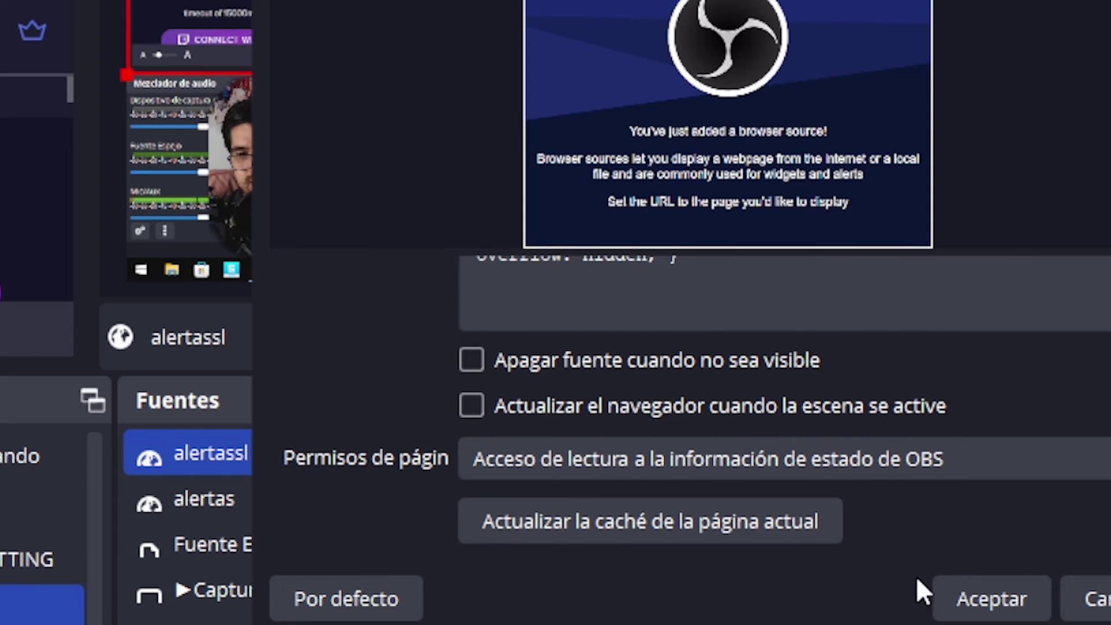
{"action": "left_click", "coordinate": [997, 600]}
{"action": "left_click_drag", "start_coordinate": [392, 30], "coordinate": [736, 149]}
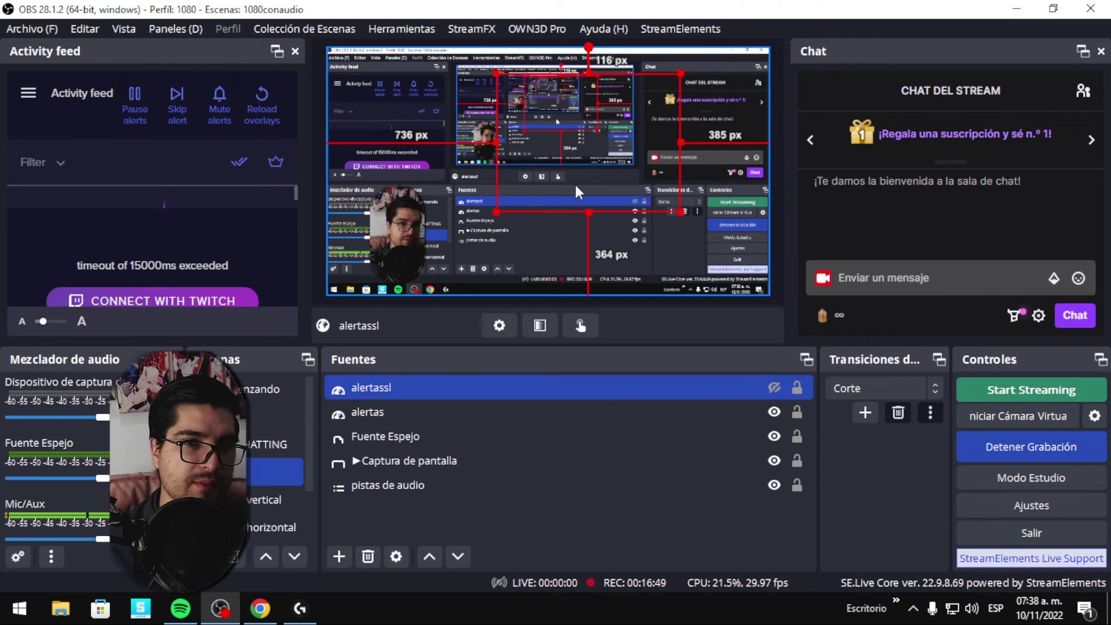
Toggle alertassl to visible, then go back to the Streamlabs Alert Box page in Chrome.
{"action": "mouse_move", "coordinate": [260, 608]}
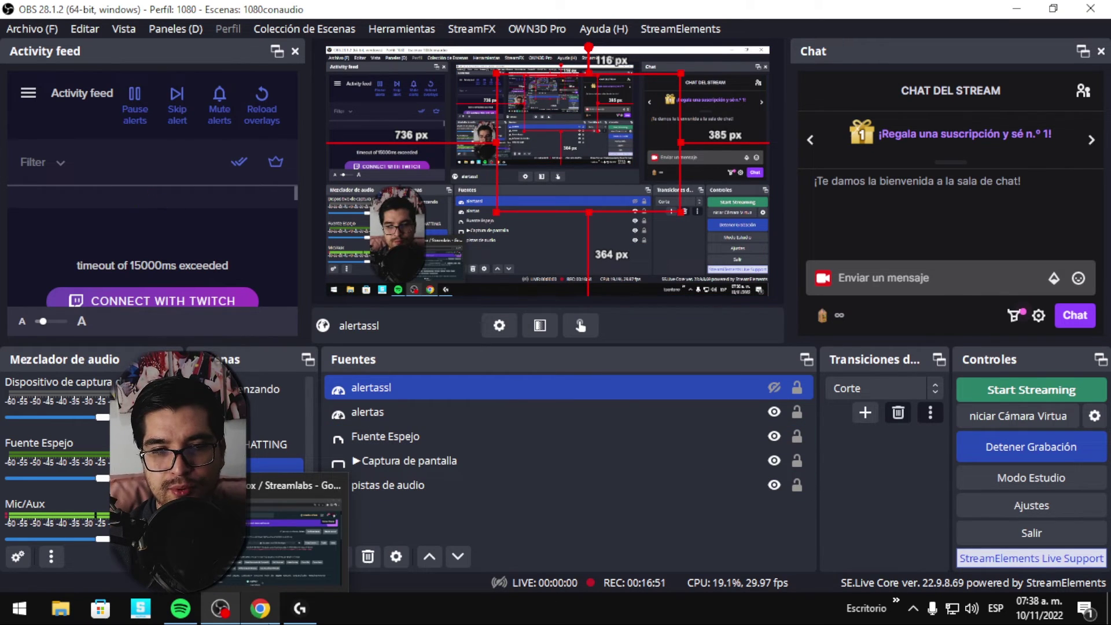
{"action": "left_click", "coordinate": [775, 388]}
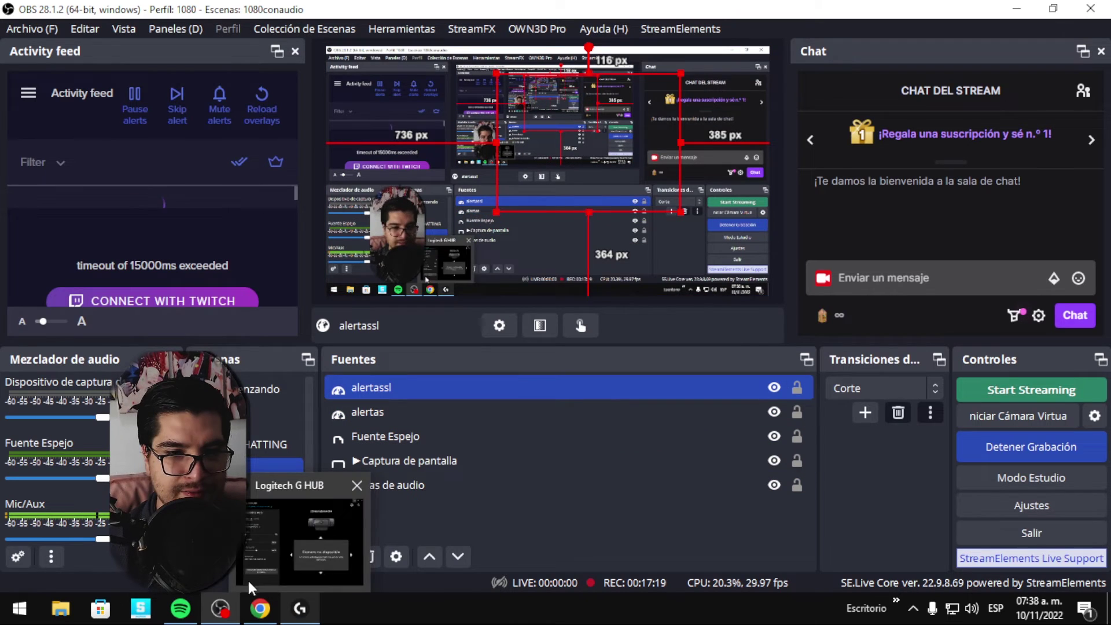
{"action": "left_click", "coordinate": [260, 608]}
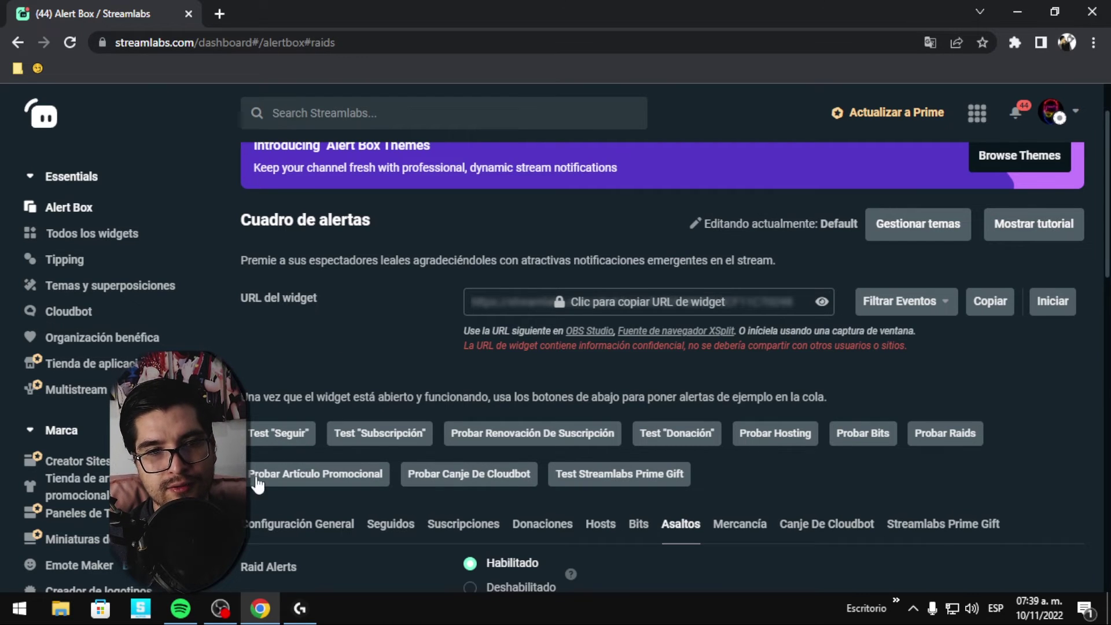
Send a test 'Seguir' alert from Streamlabs and switch to OBS to watch it play.
{"action": "left_click", "coordinate": [283, 433]}
{"action": "left_click", "coordinate": [227, 613]}
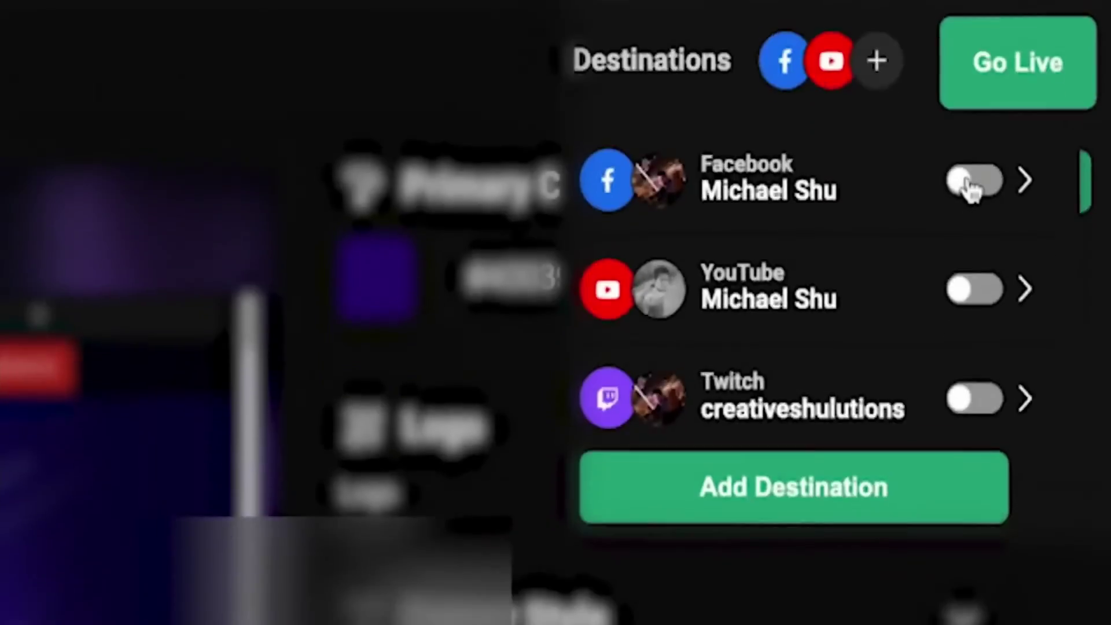
{"action": "left_click", "coordinate": [968, 181]}
{"action": "left_click", "coordinate": [1006, 272]}
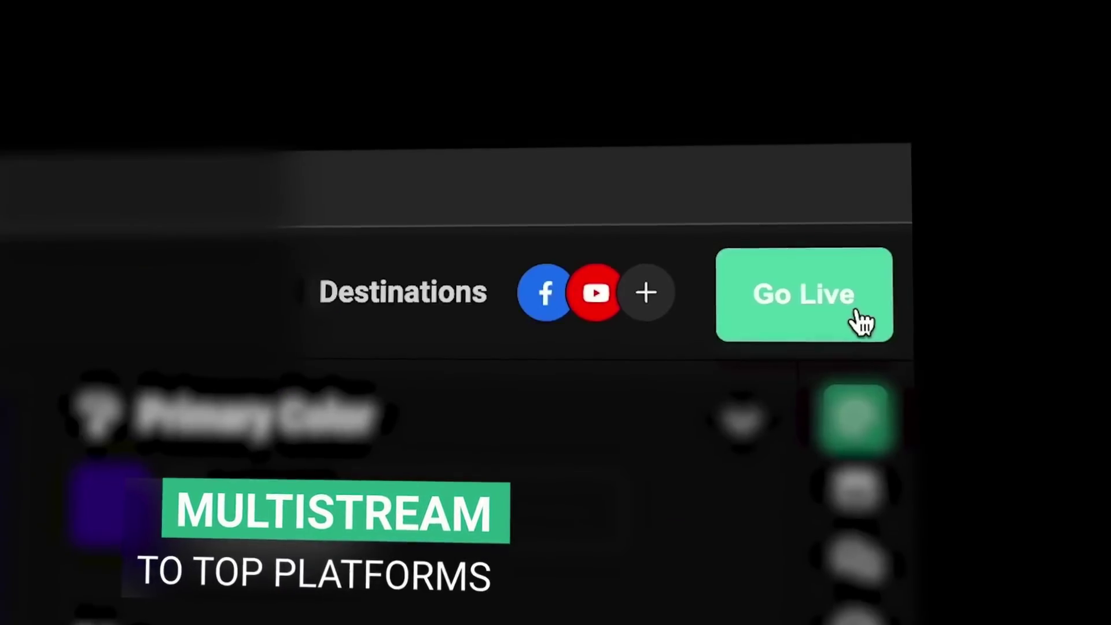
{"action": "left_click", "coordinate": [1036, 51]}
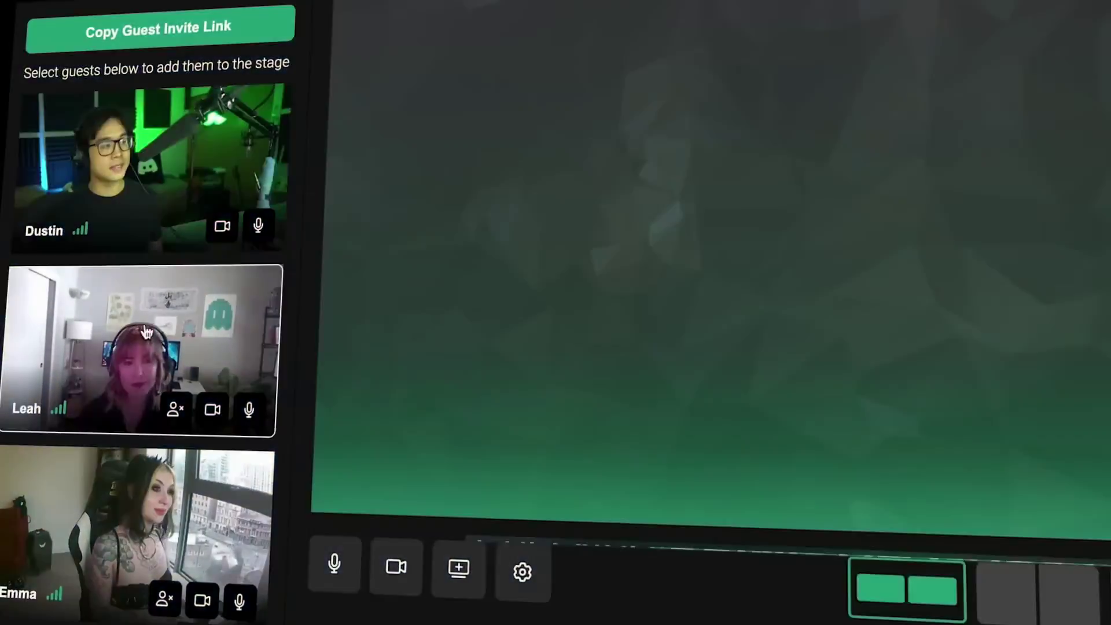
{"action": "left_click", "coordinate": [104, 553]}
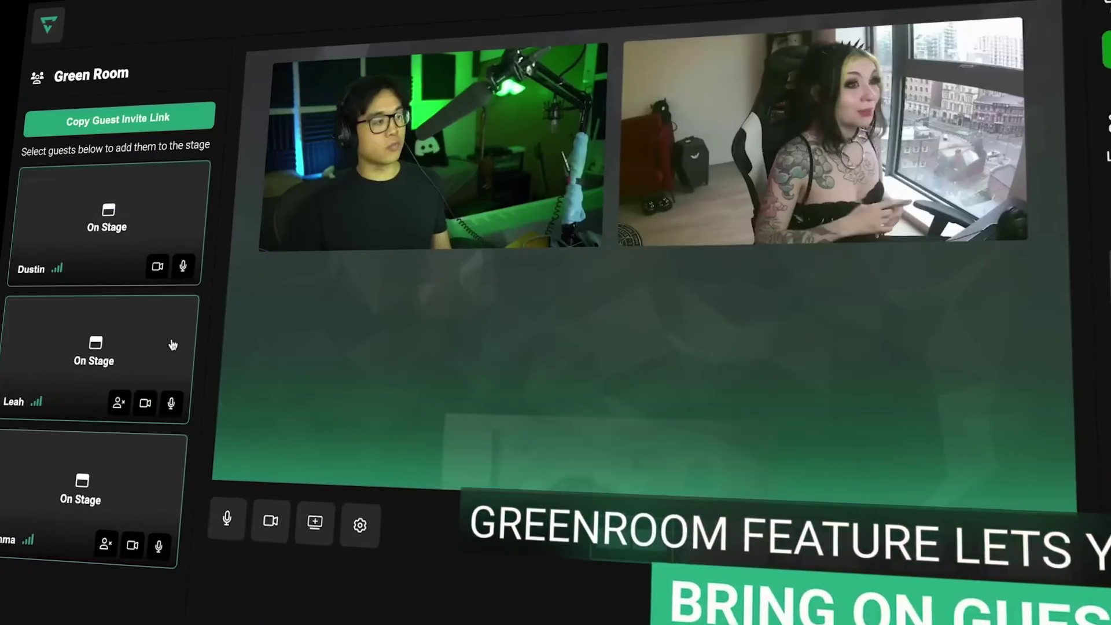
{"action": "left_click", "coordinate": [243, 333]}
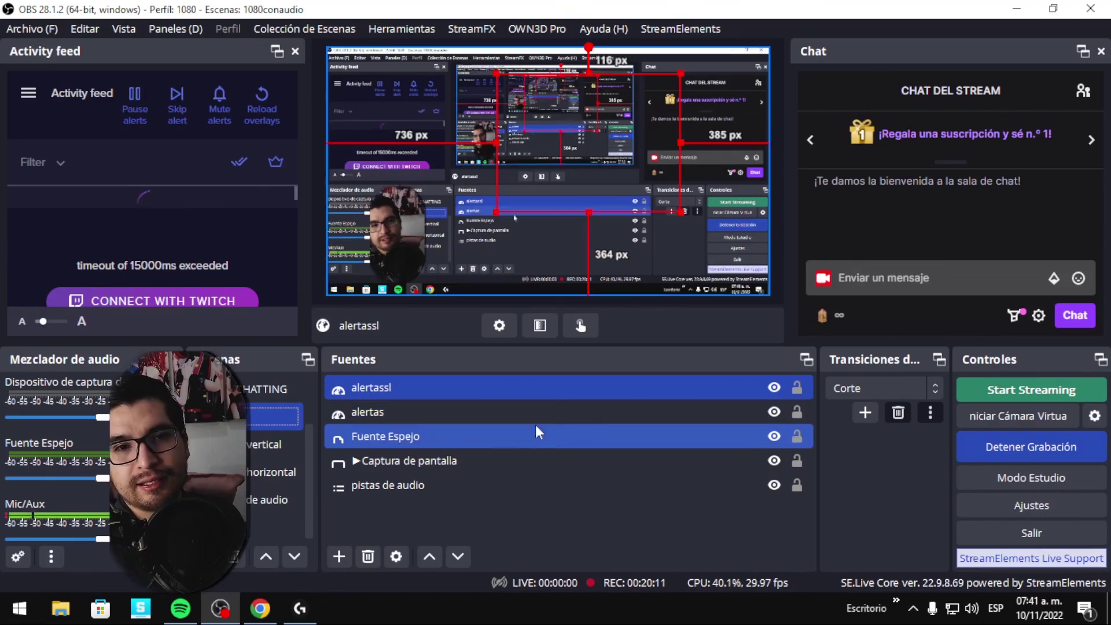
With only alertassl selected in Fuentes, open OBS Ajustes.
{"action": "left_click", "coordinate": [543, 415], "text": "ctrl"}
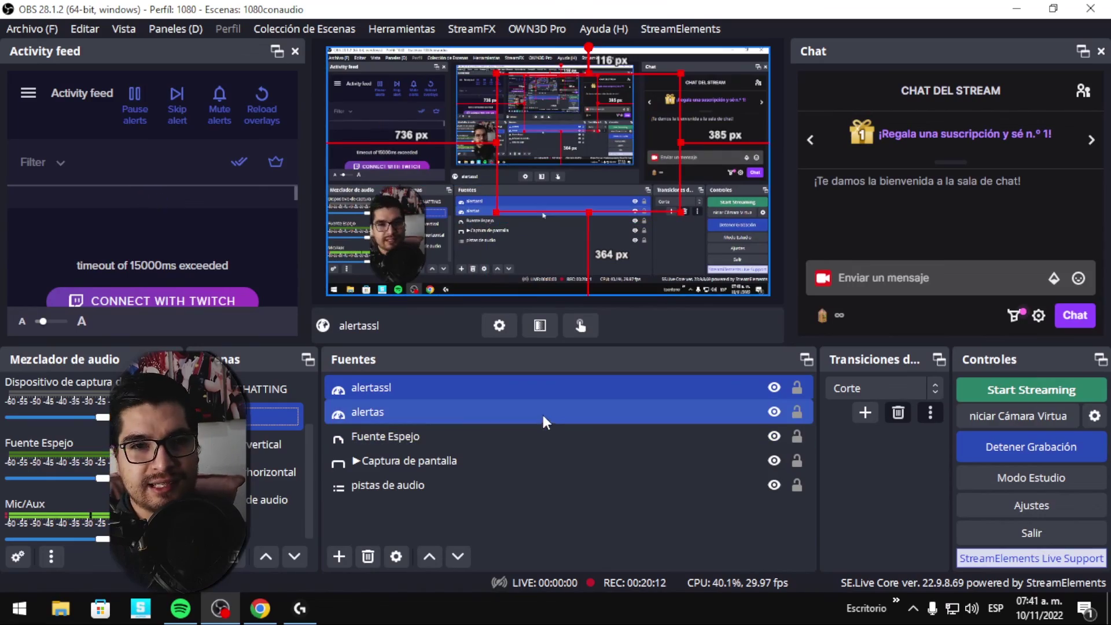
{"action": "left_click", "coordinate": [548, 393]}
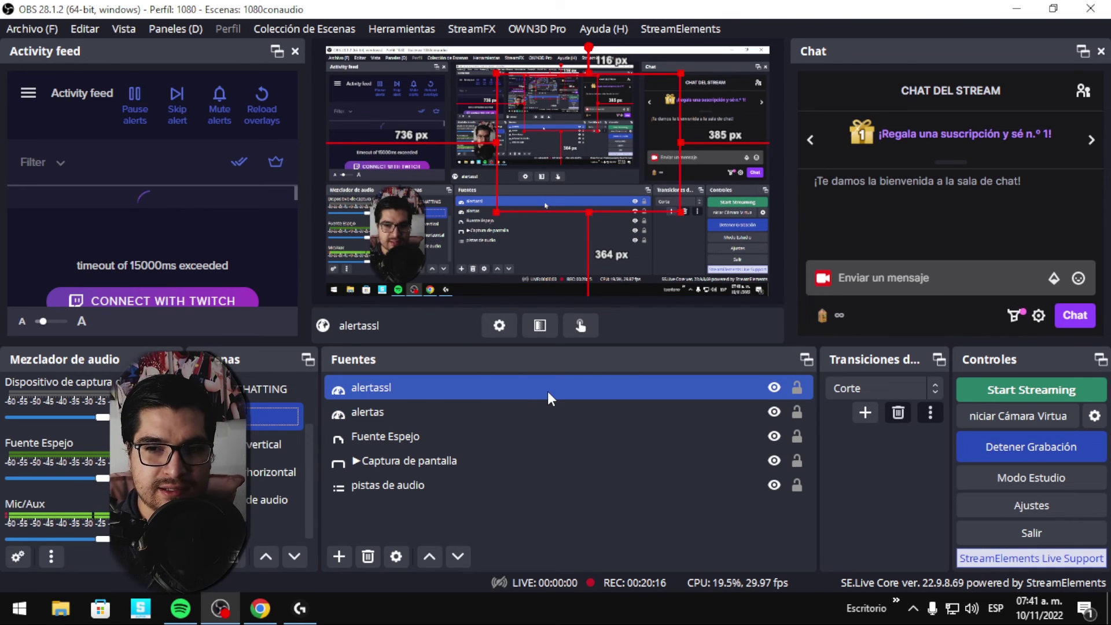
{"action": "left_click", "coordinate": [1031, 507]}
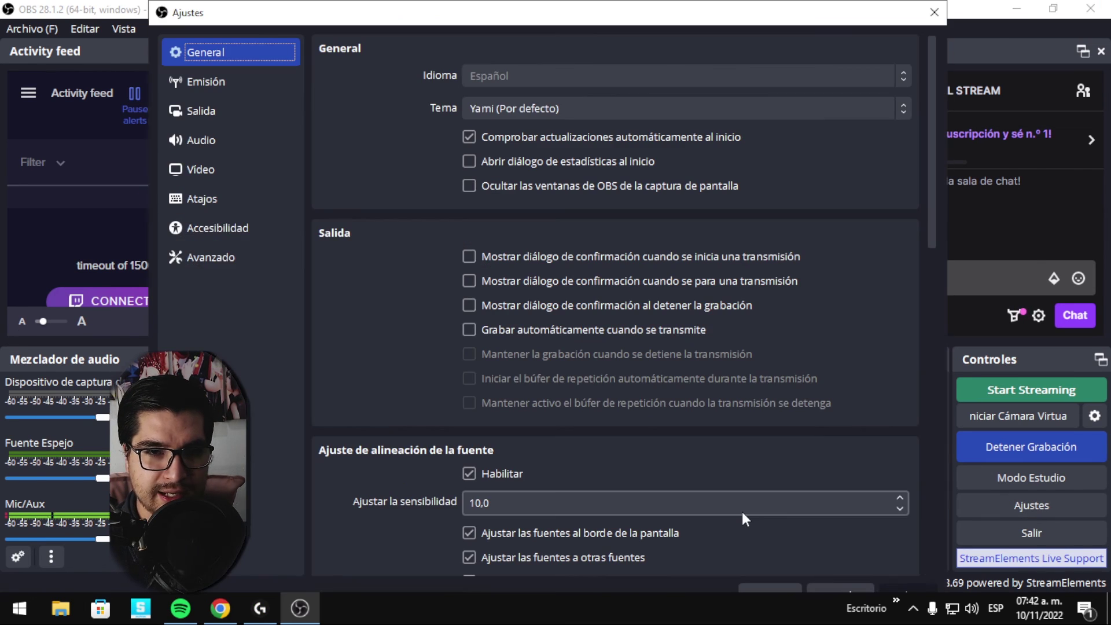
Check the Avanzado page's Fuentes section, leaving browser hardware acceleration disabled, and close Ajustes.
{"action": "left_click", "coordinate": [252, 259]}
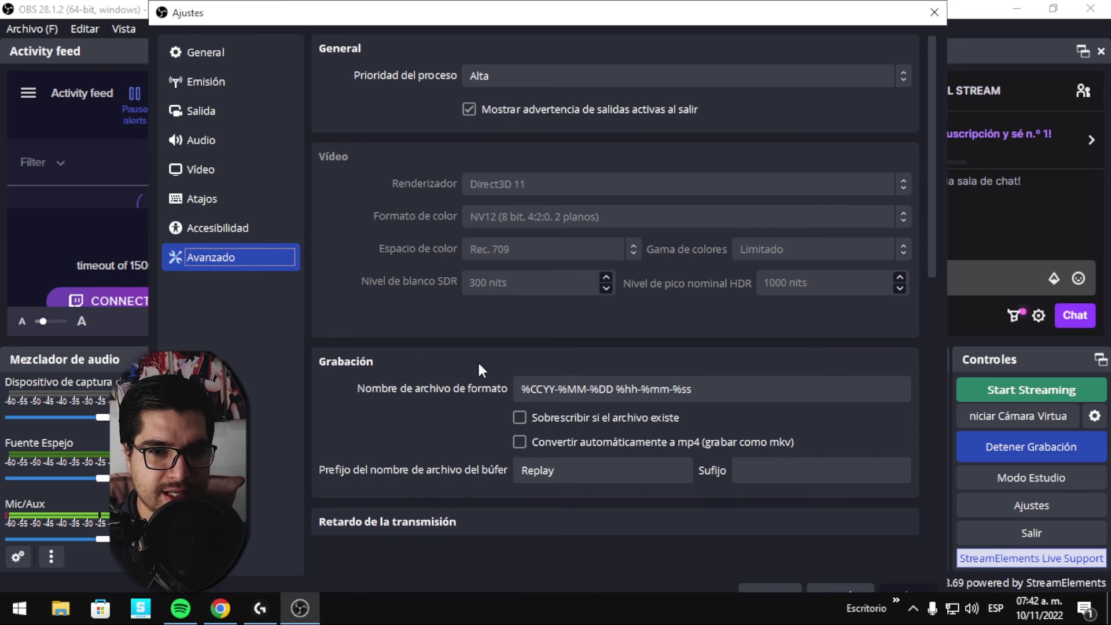
{"action": "scroll", "coordinate": [479, 369], "scroll_direction": "down", "scroll_amount": 10}
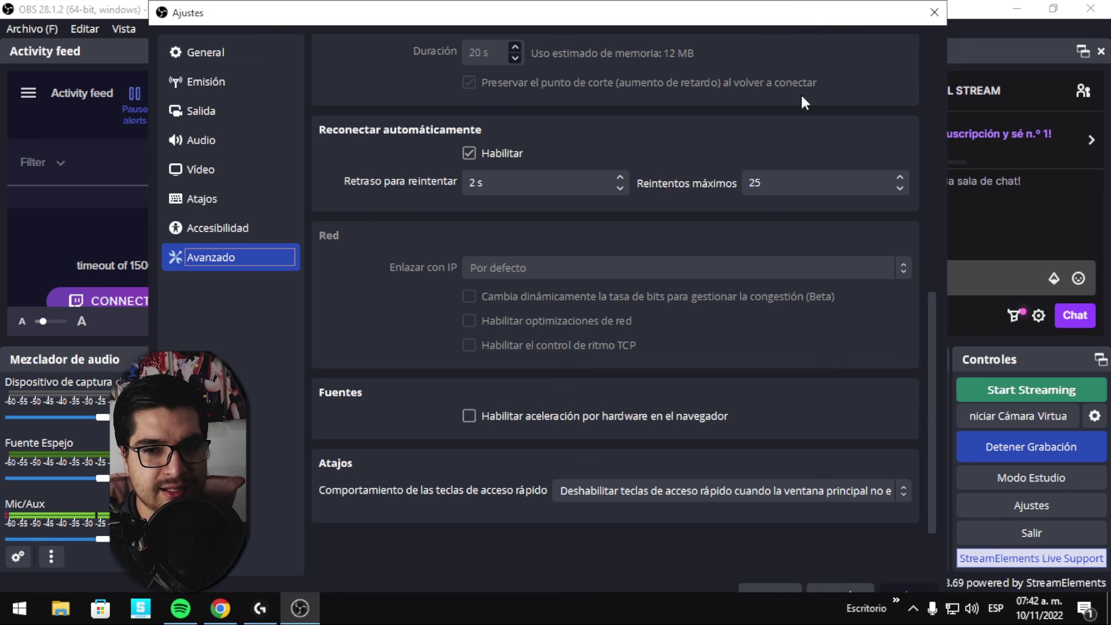
{"action": "left_click_drag", "start_coordinate": [828, 17], "coordinate": [810, 17]}
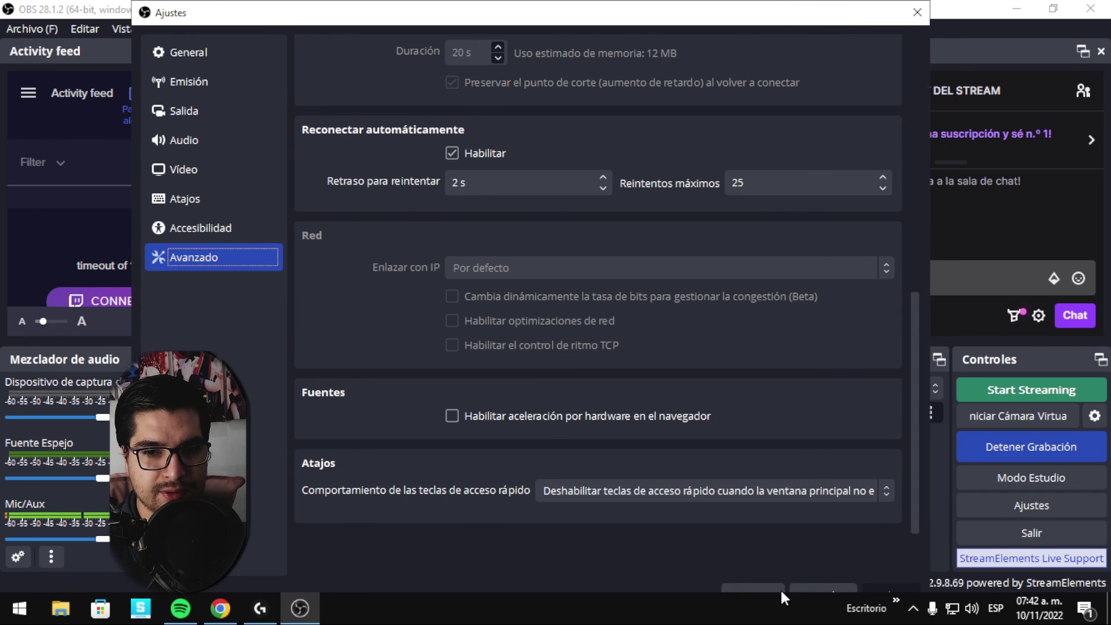
{"action": "left_click", "coordinate": [918, 12]}
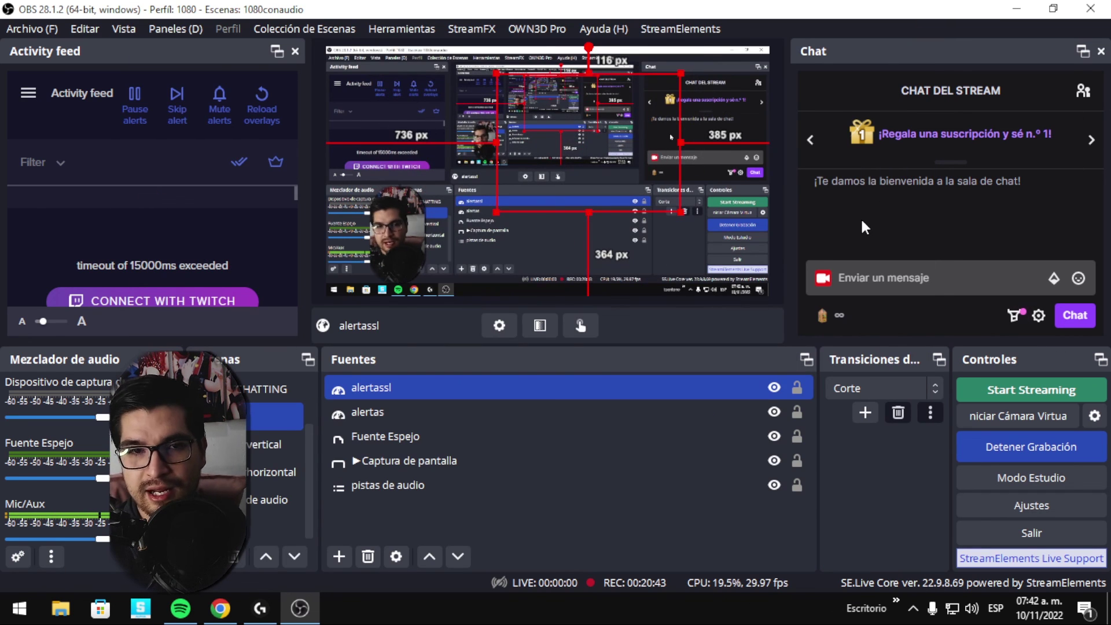